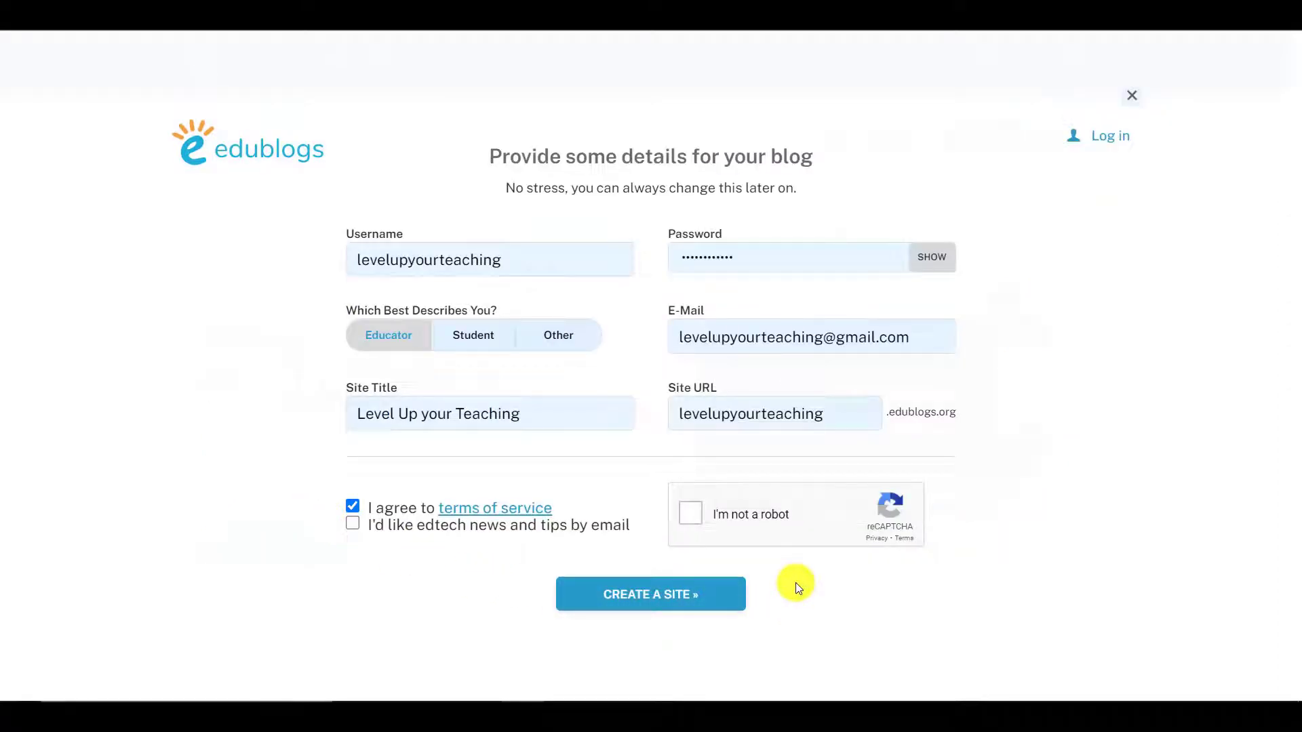
Step: Pass the robot check, keep the Educator role, and create the Level Up your Teaching site
{"action": "left_click", "coordinate": [750, 515]}
{"action": "left_click", "coordinate": [413, 337]}
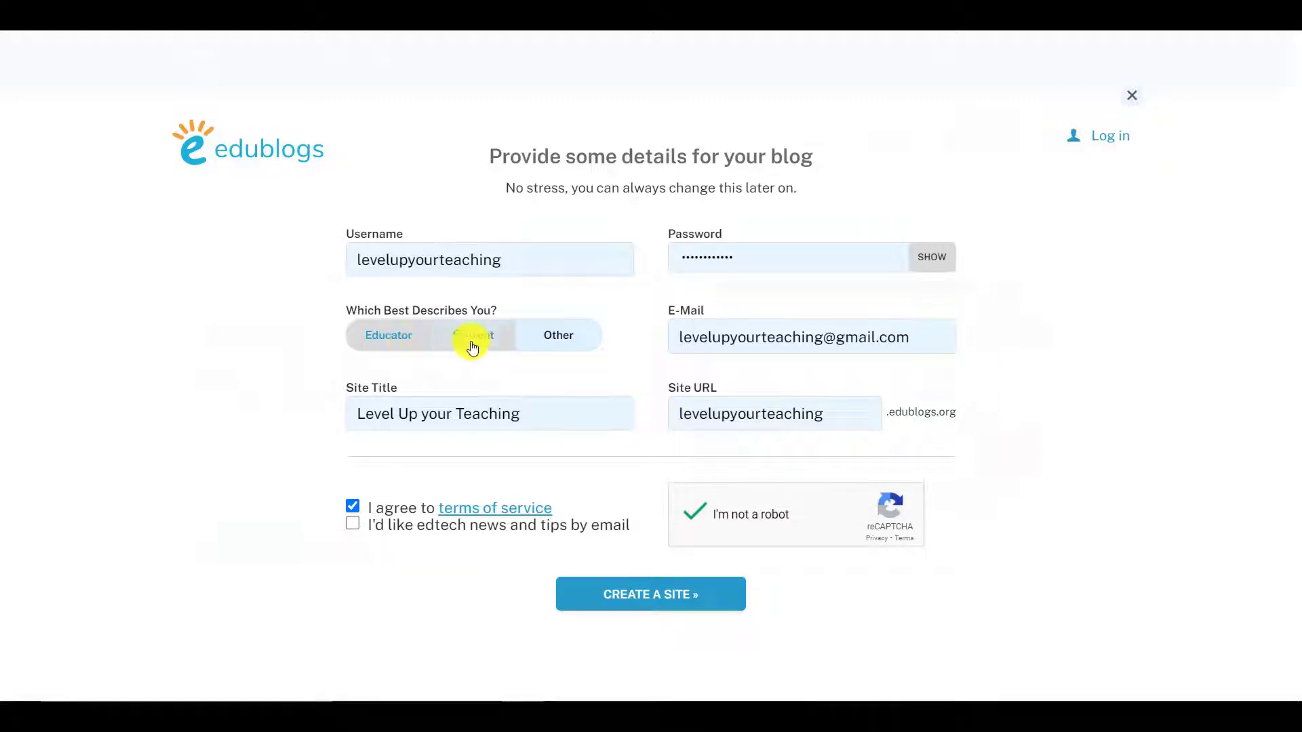
{"action": "left_click", "coordinate": [572, 352]}
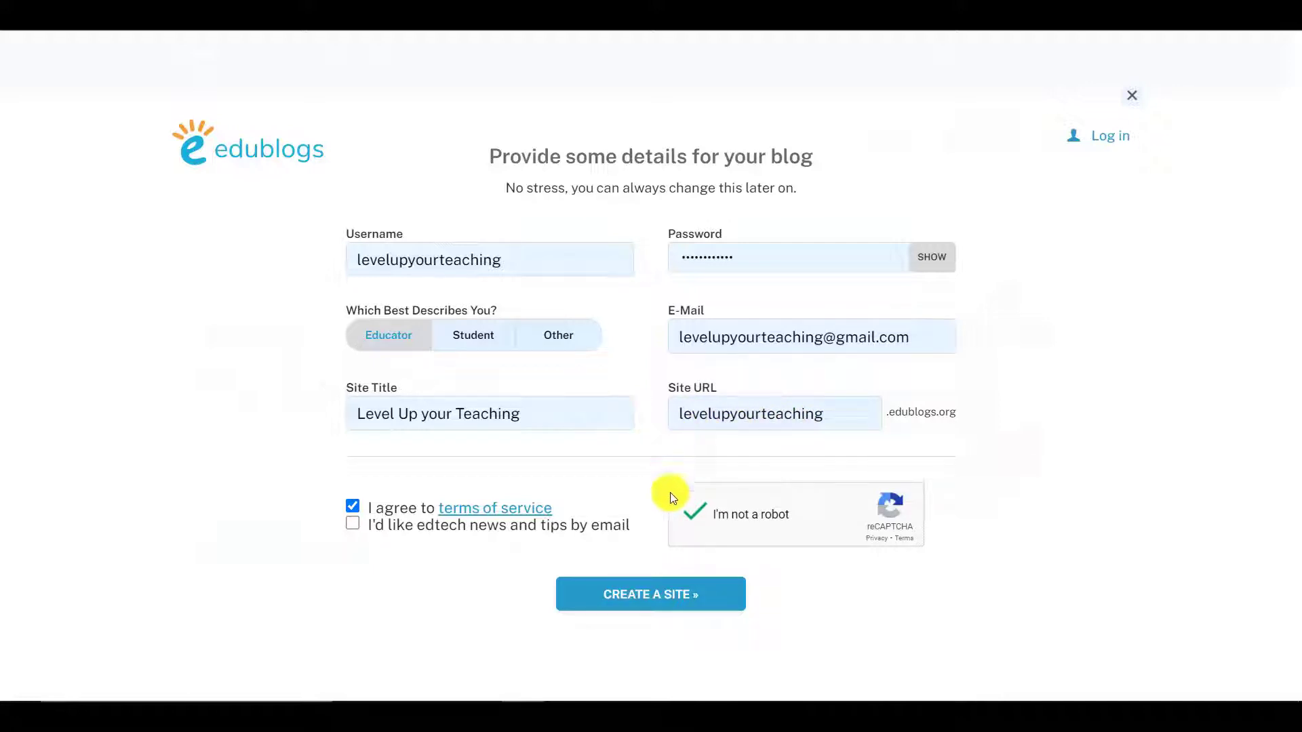
{"action": "left_click", "coordinate": [719, 591]}
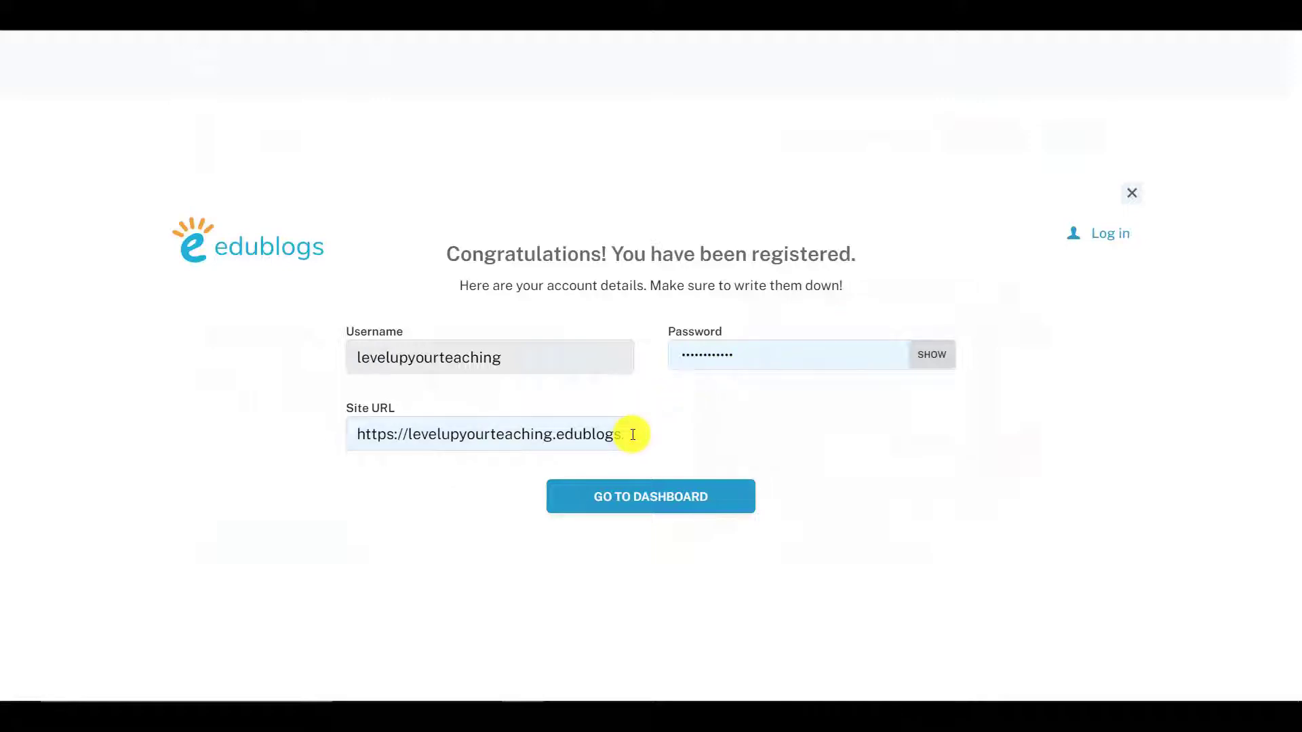
Step: Continue from the Congratulations page to the new blog's dashboard
{"action": "left_click", "coordinate": [735, 495]}
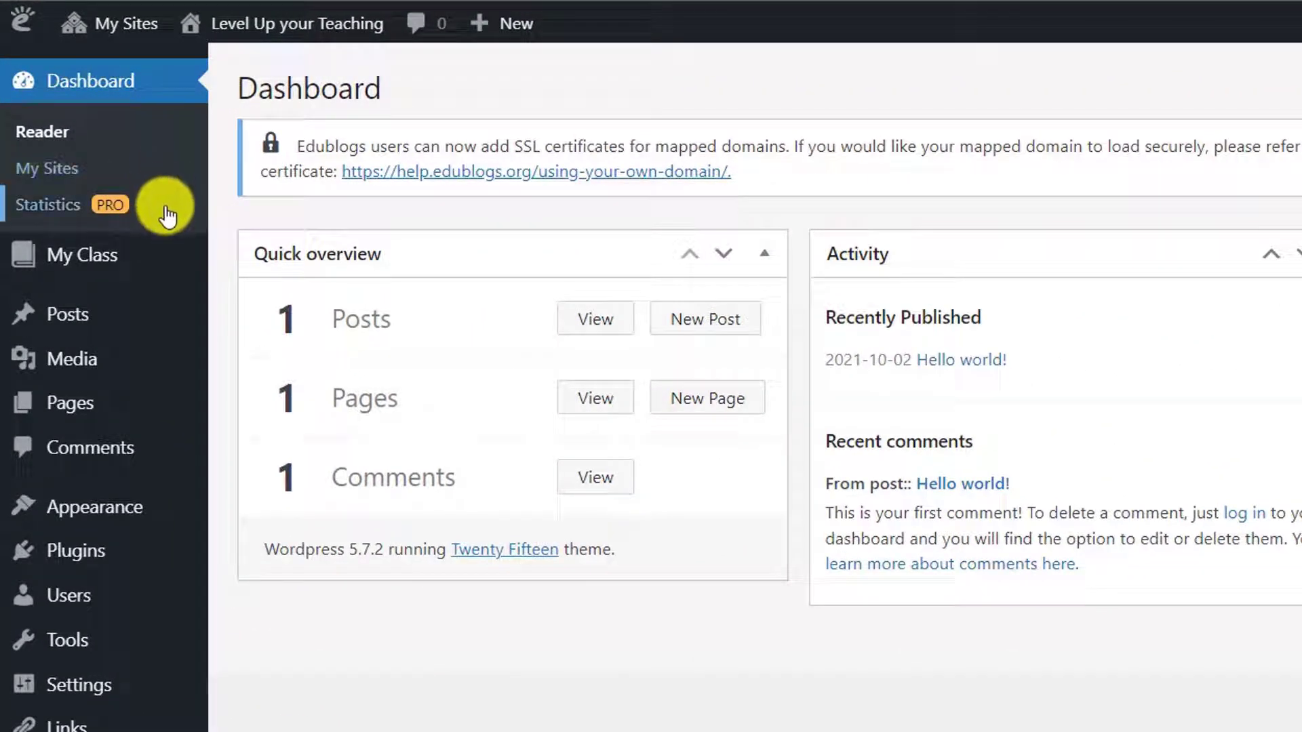
Step: Bring up the My Class submenu in the dashboard sidebar
{"action": "mouse_move", "coordinate": [168, 248]}
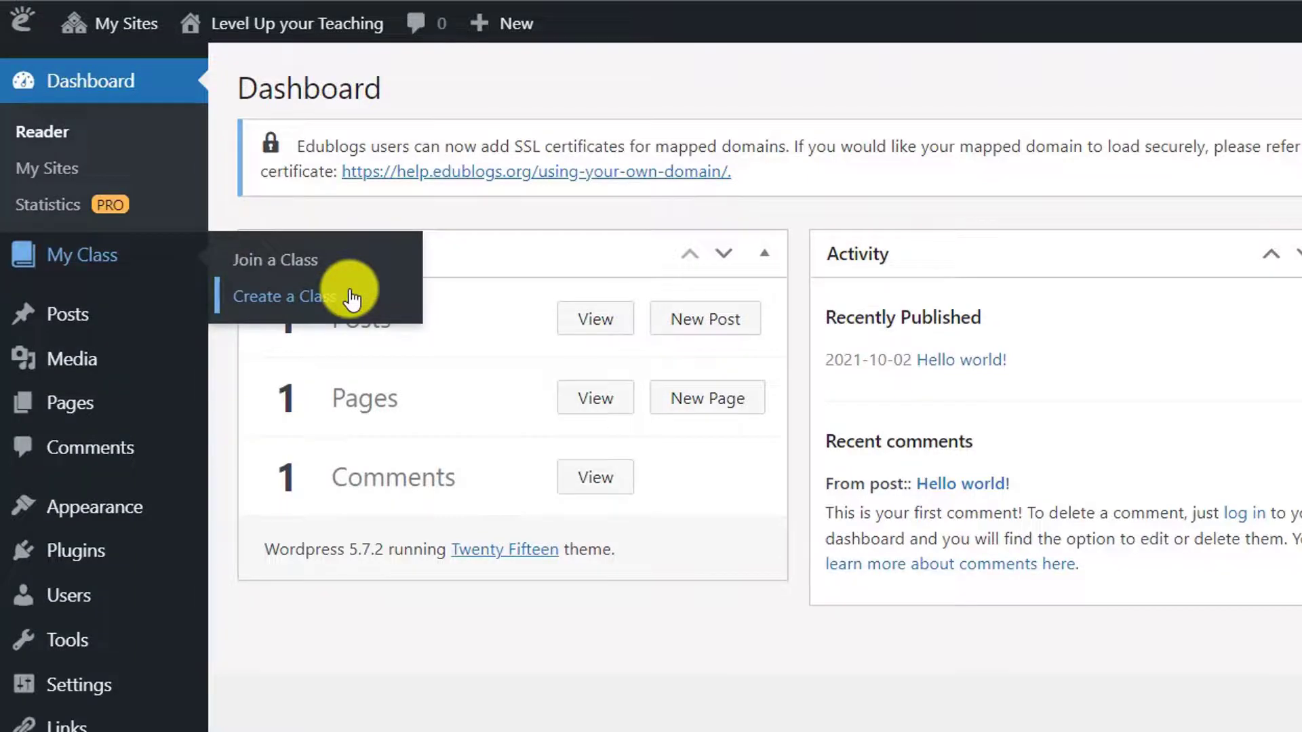
Step: Create a class blog with moderated student posting and approval required for all student-blog comments
{"action": "left_click", "coordinate": [351, 298]}
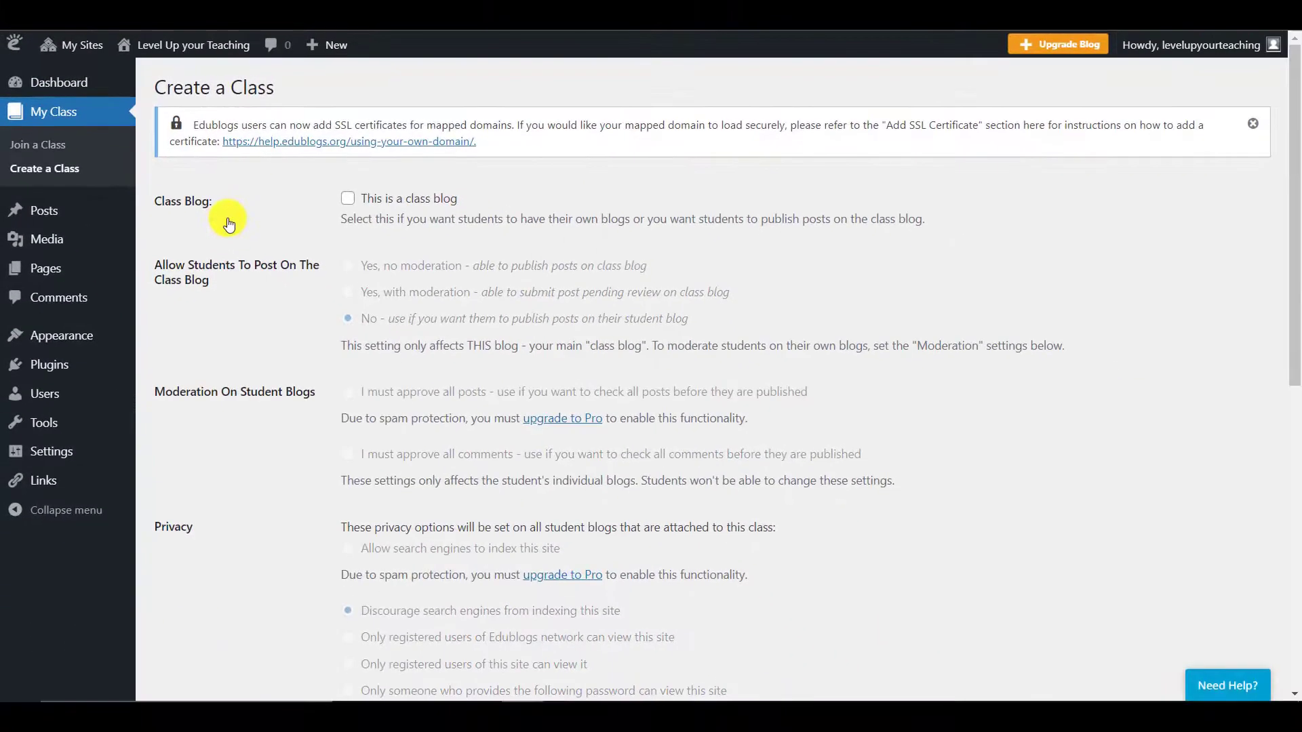
{"action": "left_click", "coordinate": [348, 201]}
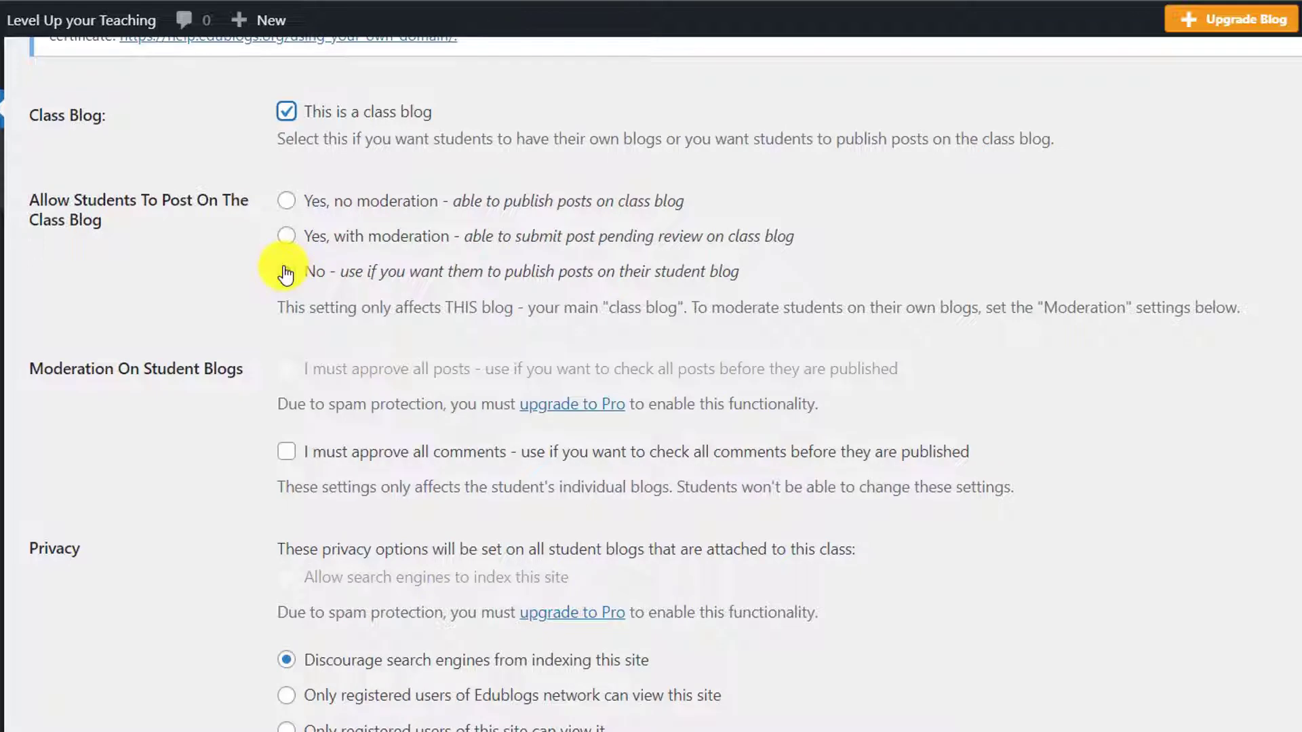
{"action": "left_click", "coordinate": [285, 240]}
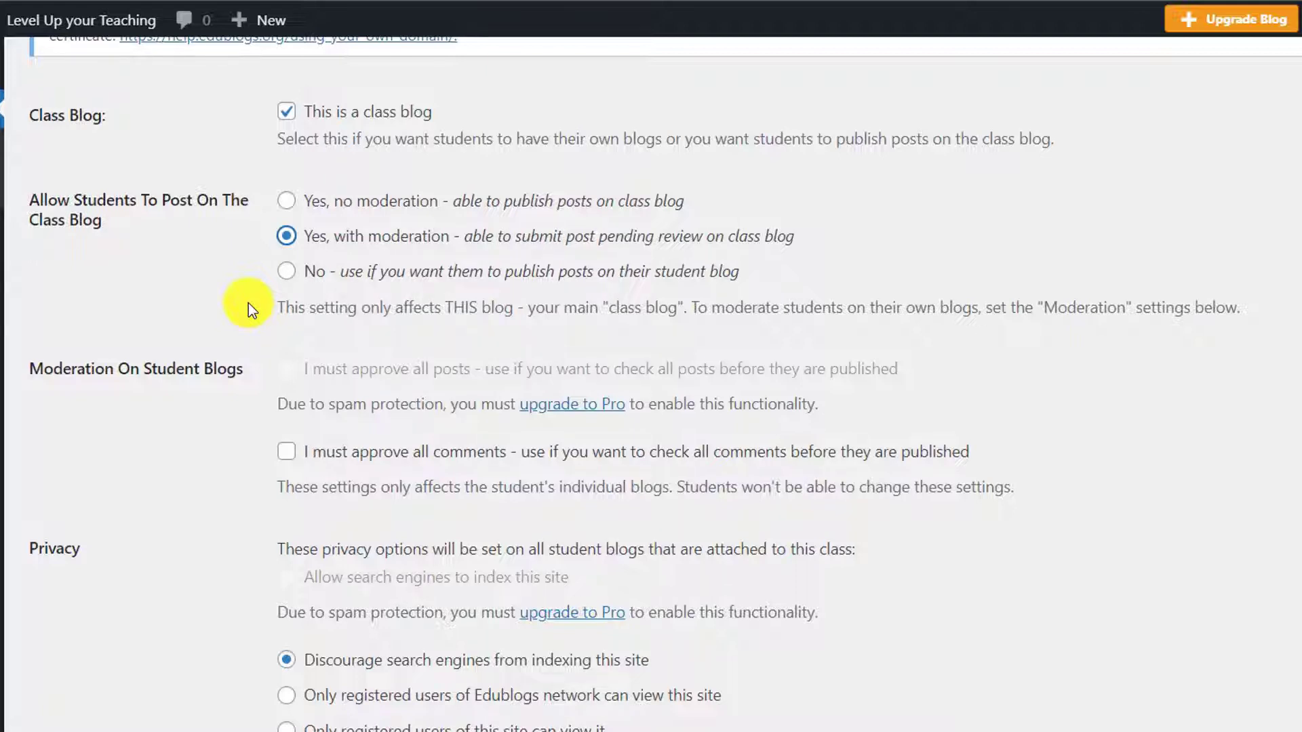
{"action": "scroll", "coordinate": [227, 336], "scroll_direction": "down", "scroll_amount": 2}
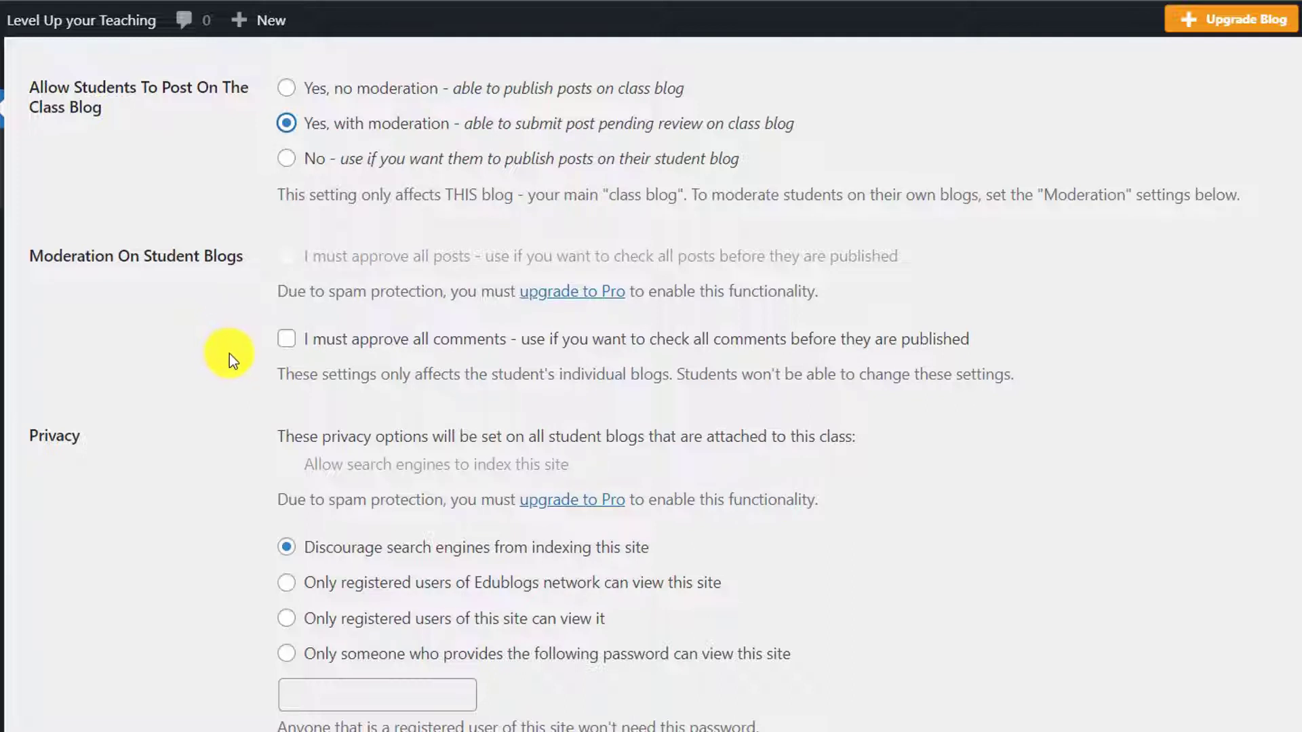
{"action": "left_click", "coordinate": [283, 353]}
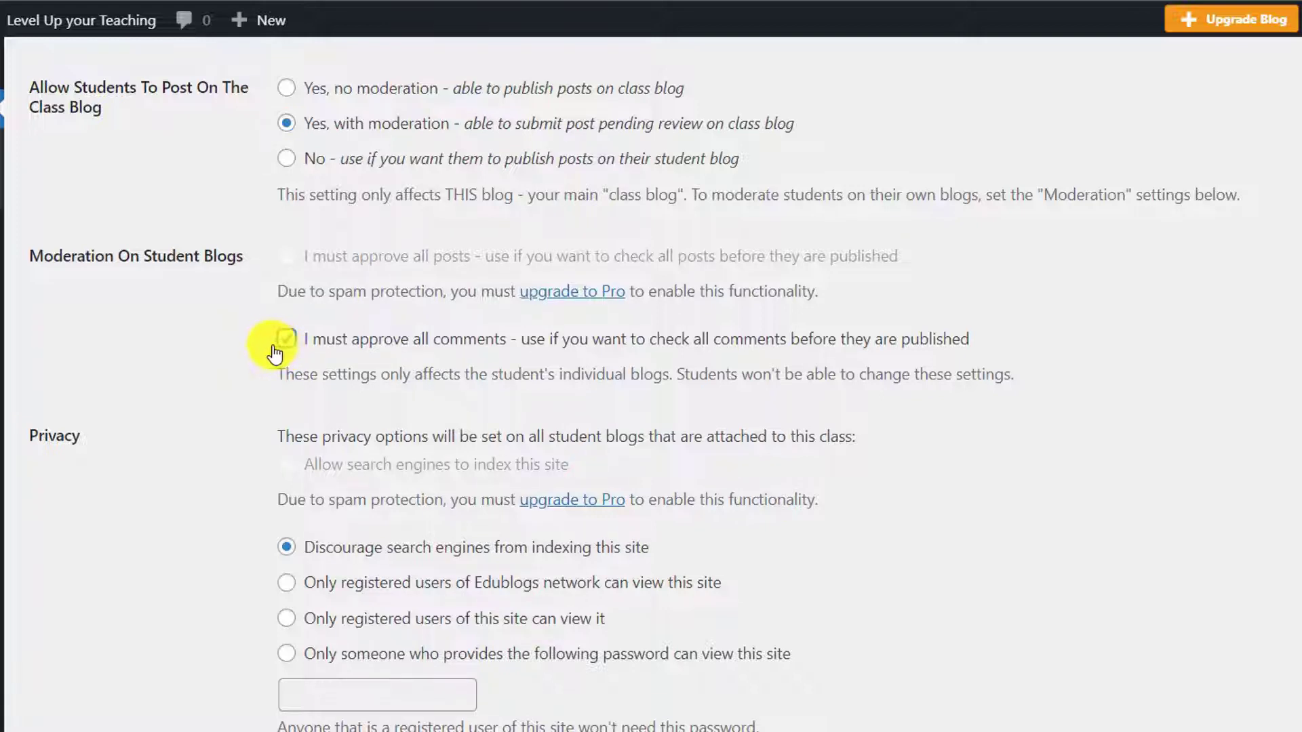
Step: Set student blog privacy to 'Only registered users of this site can view it'
{"action": "scroll", "coordinate": [241, 383], "scroll_direction": "down", "scroll_amount": 2}
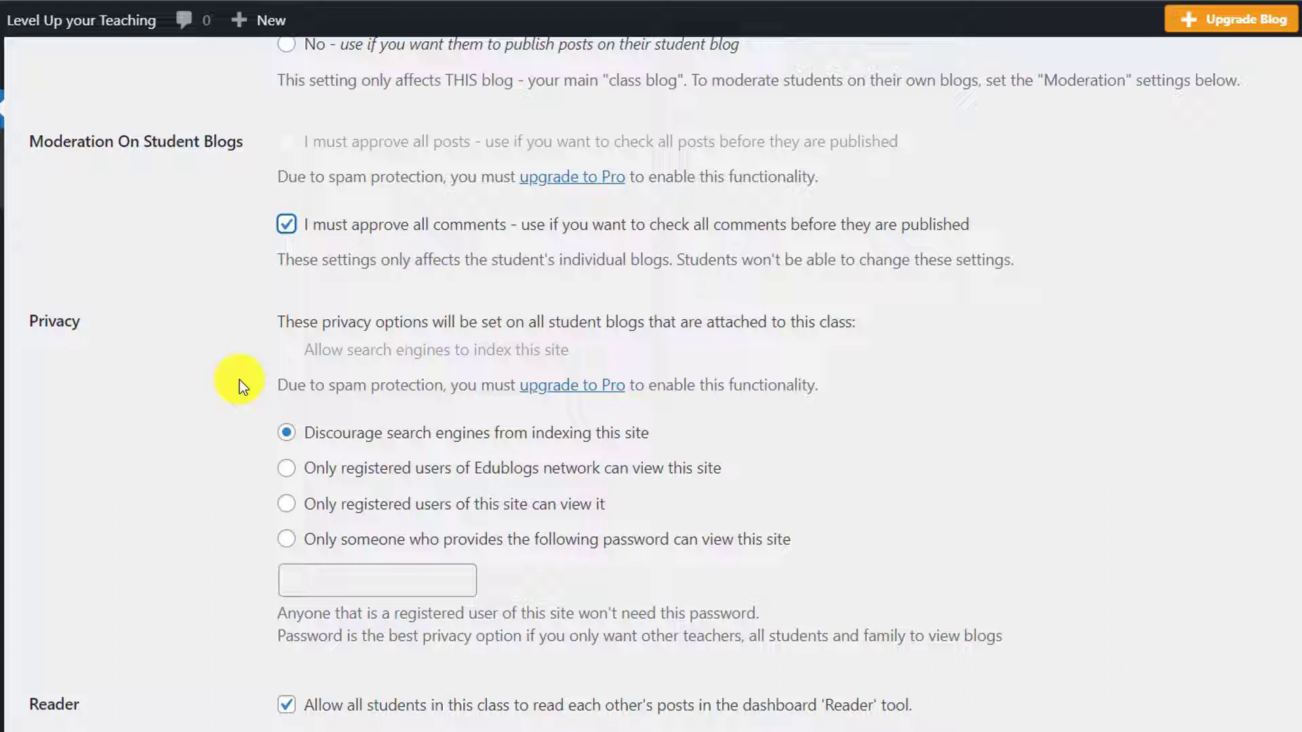
{"action": "scroll", "coordinate": [241, 385], "scroll_direction": "down", "scroll_amount": 2}
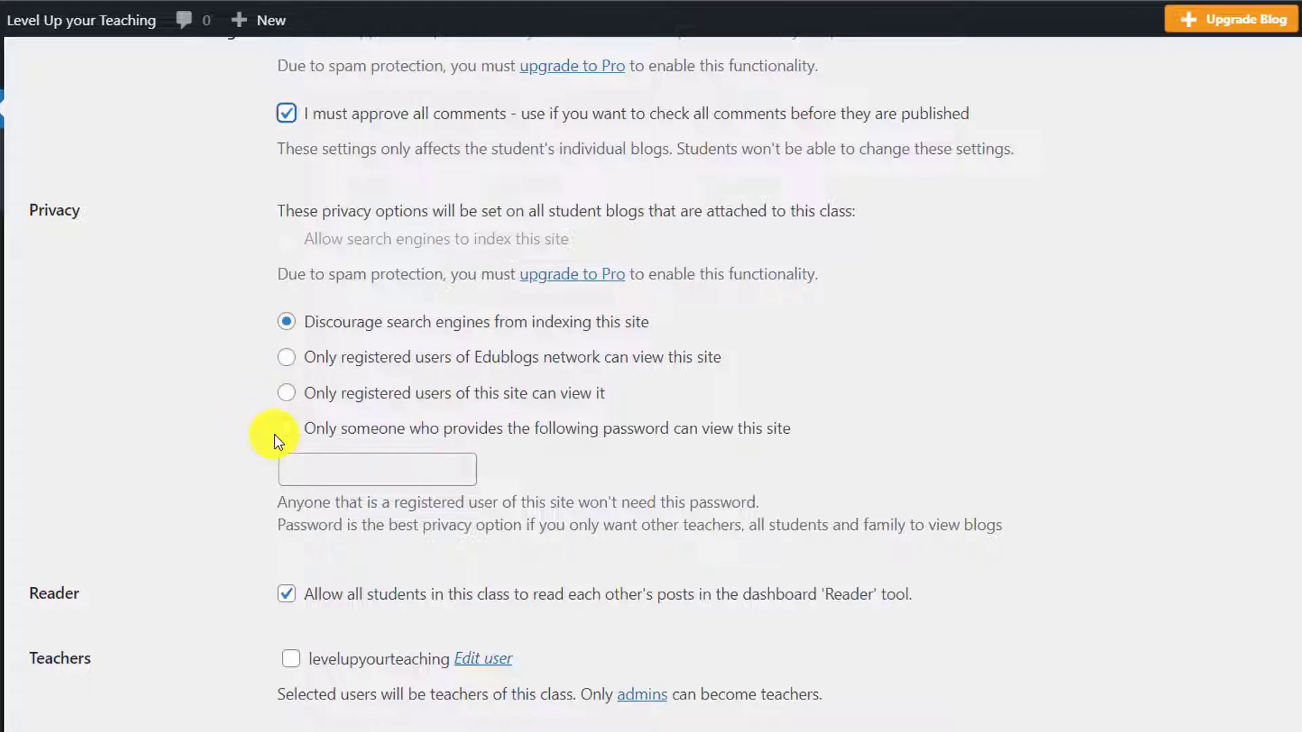
{"action": "left_click", "coordinate": [284, 395]}
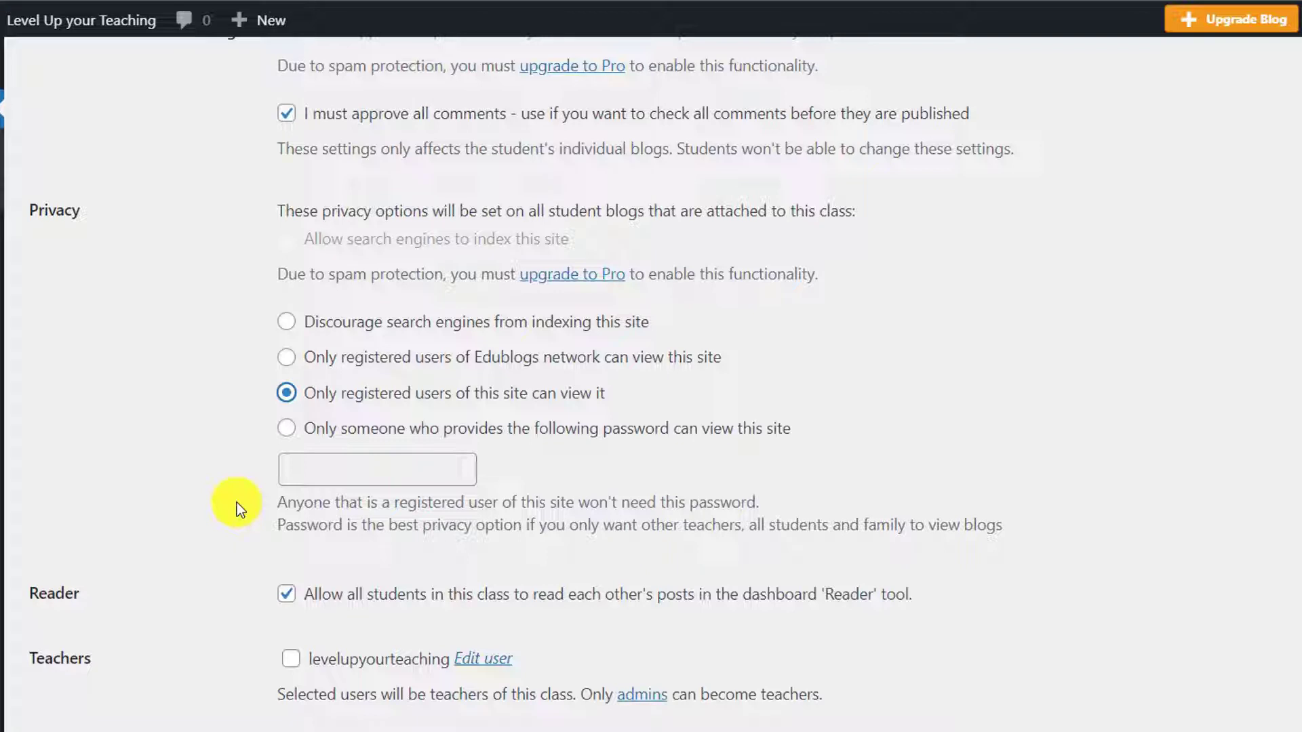
Step: Add the blog's own account as a teacher of the class
{"action": "scroll", "coordinate": [238, 507], "scroll_direction": "down", "scroll_amount": 2}
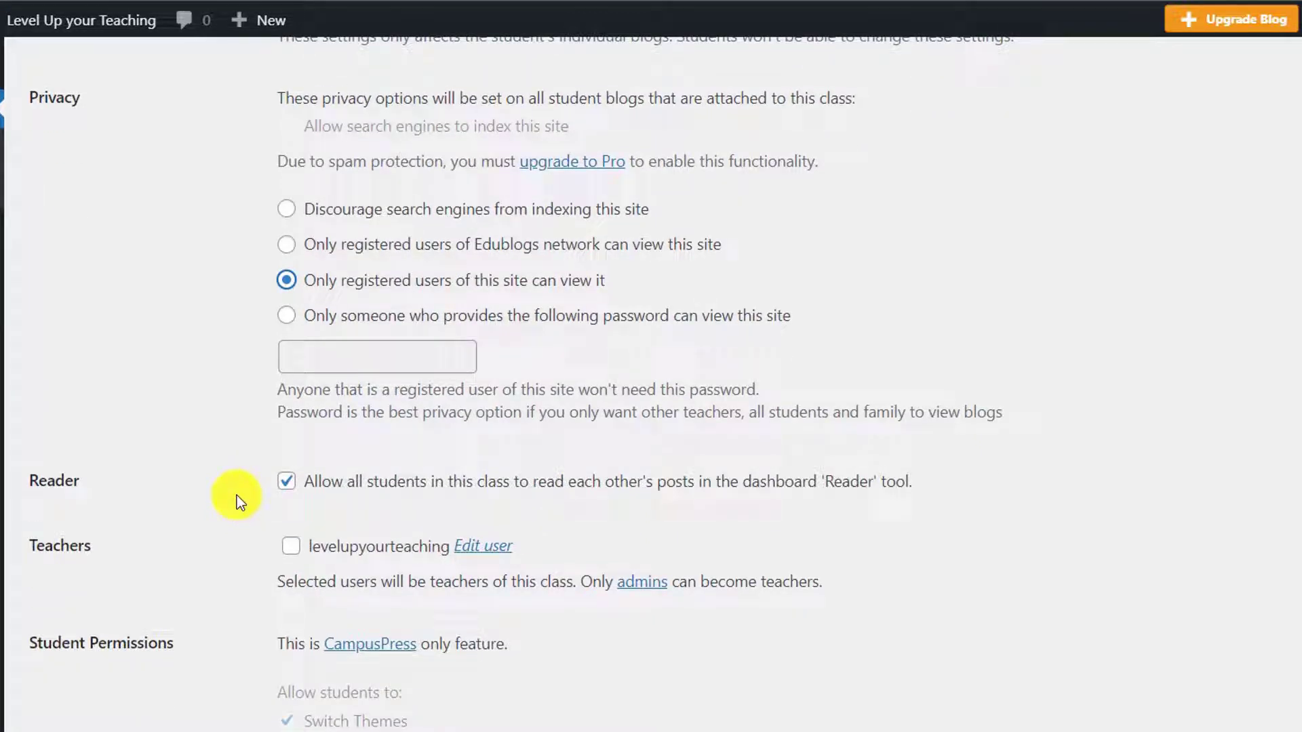
{"action": "left_click", "coordinate": [282, 491]}
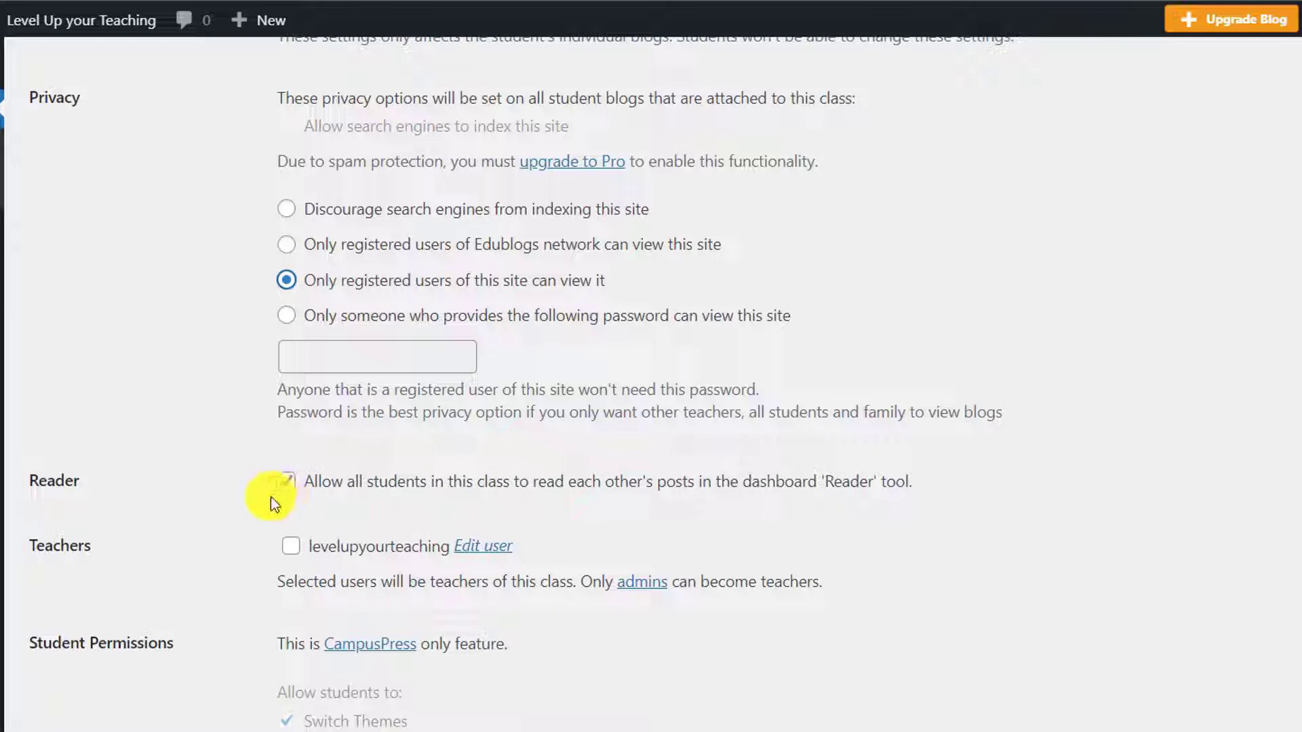
{"action": "left_click", "coordinate": [290, 549]}
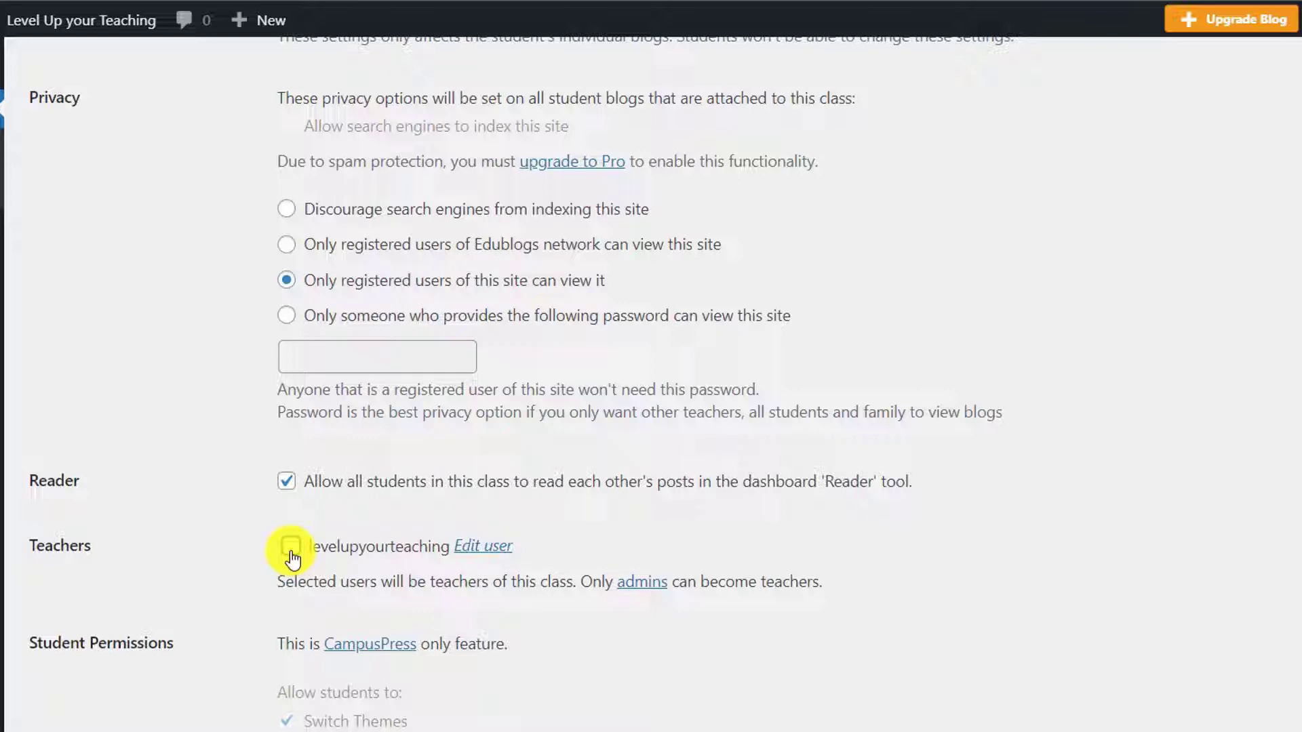
{"action": "left_click", "coordinate": [290, 549]}
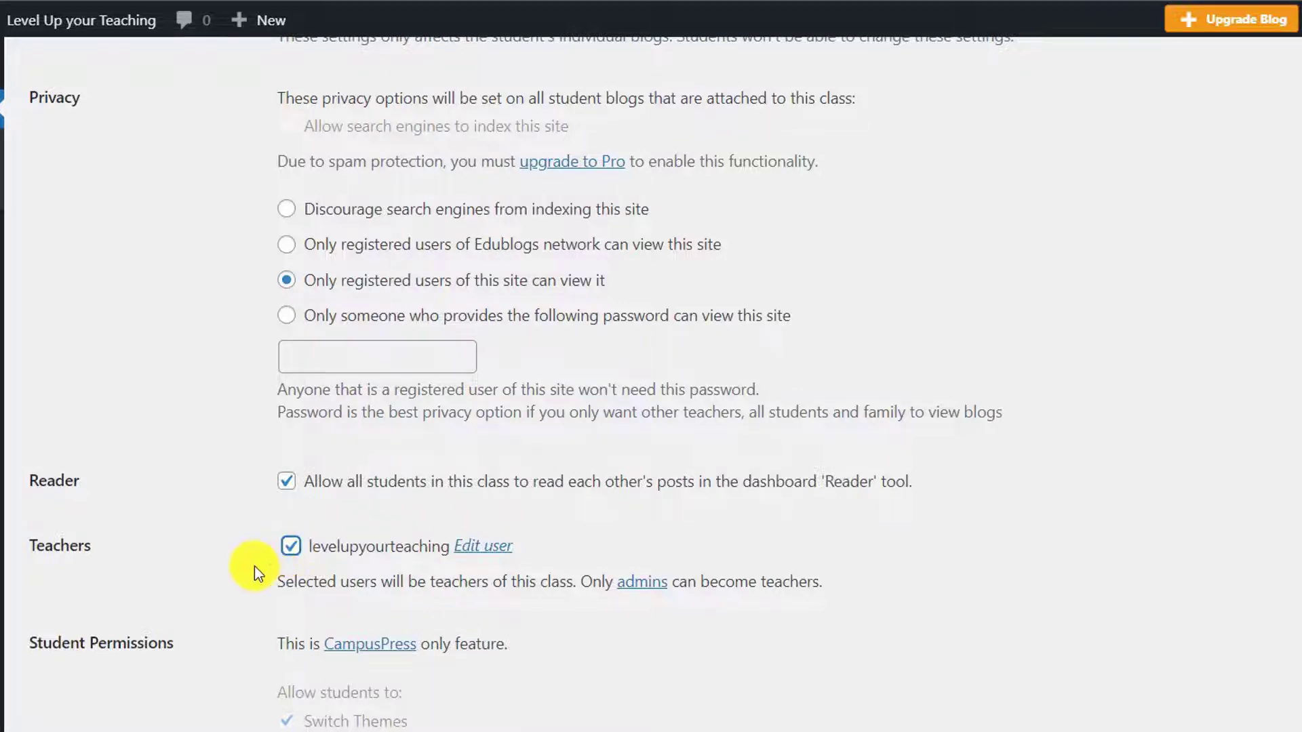
{"action": "scroll", "coordinate": [255, 568], "scroll_direction": "down", "scroll_amount": 3}
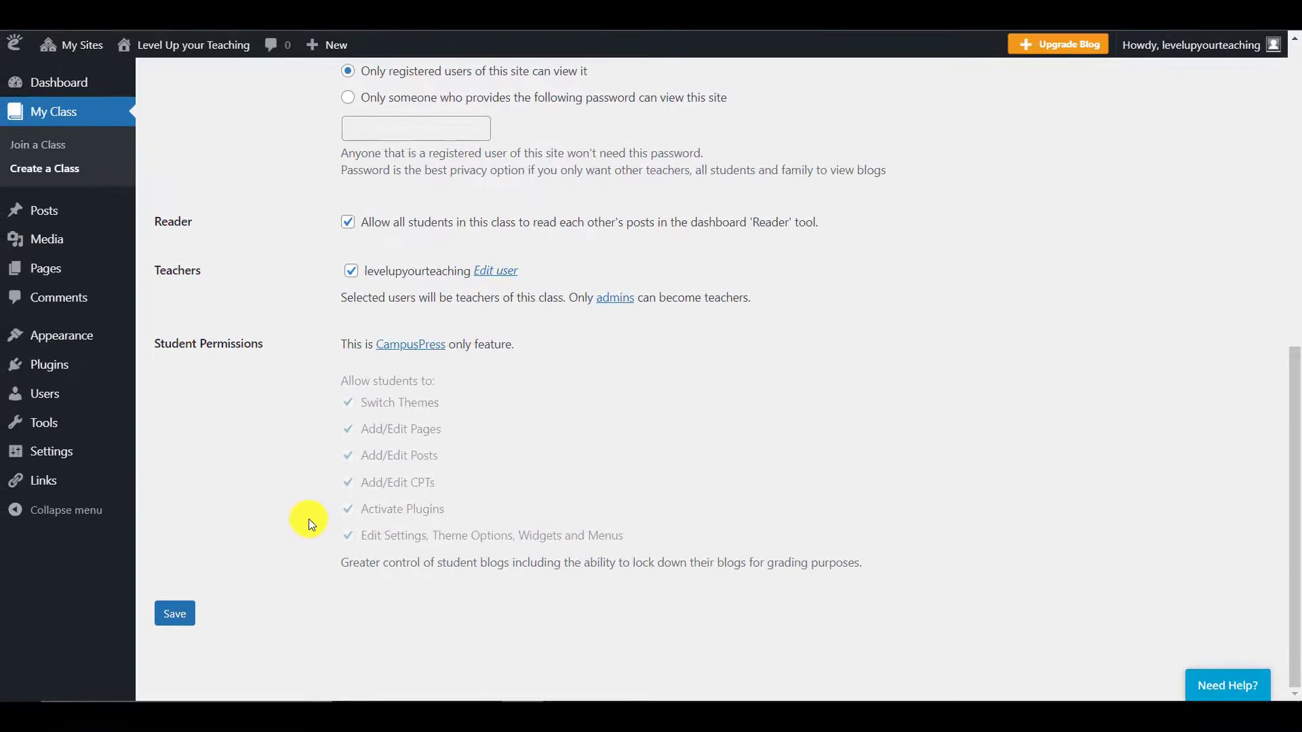
Step: Save the class settings and view the still-empty Student Blogs list
{"action": "left_click", "coordinate": [178, 618]}
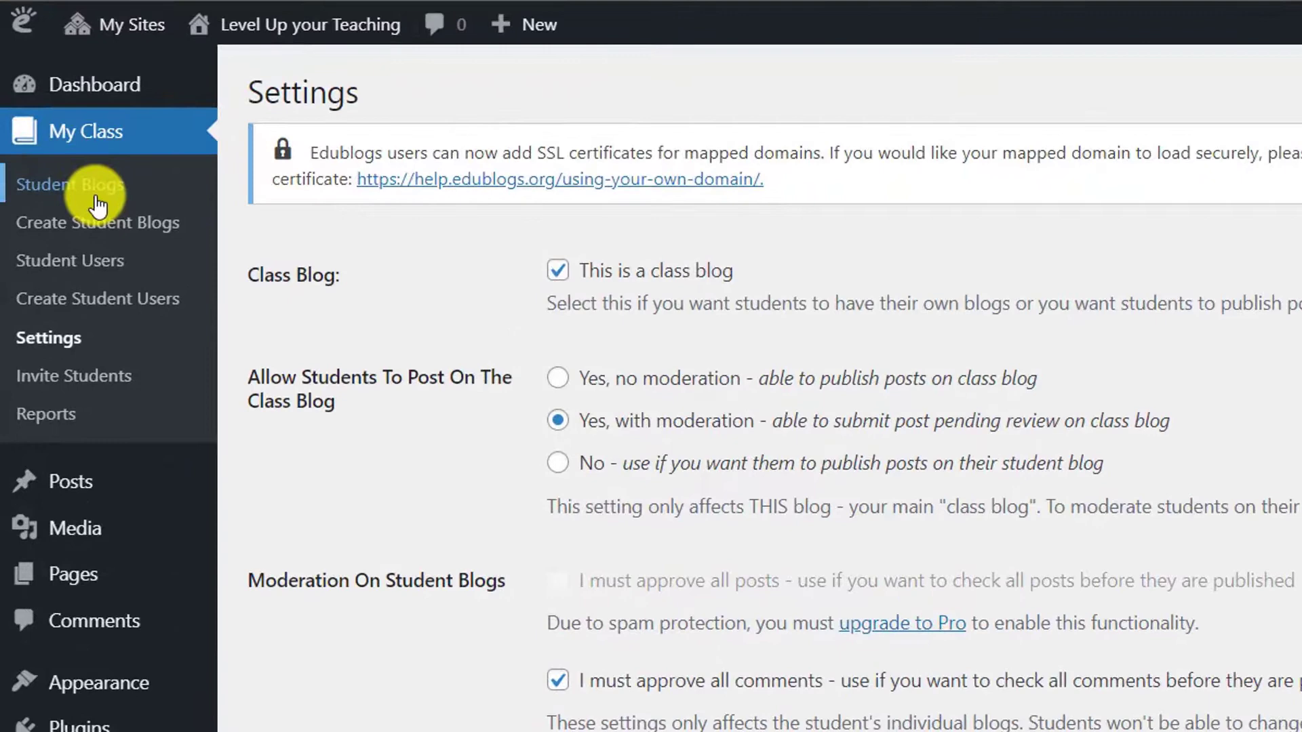
{"action": "left_click", "coordinate": [97, 190]}
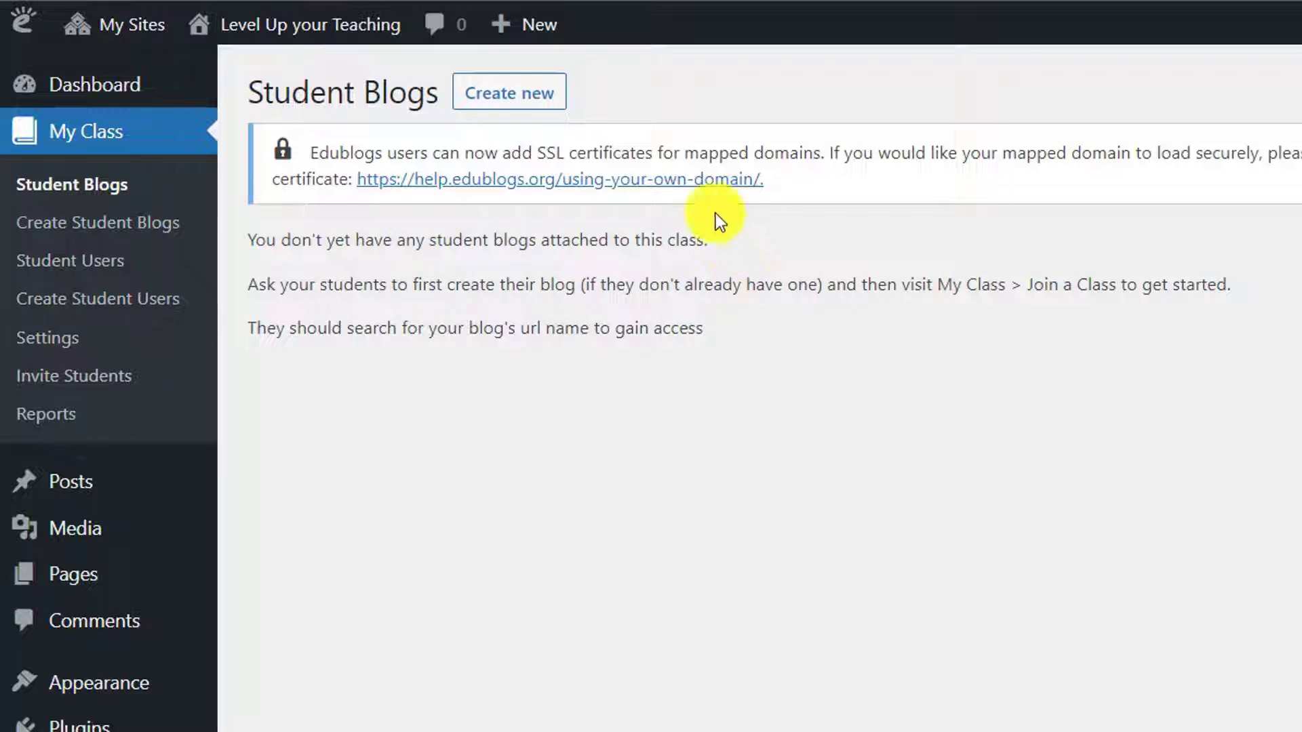
{"action": "left_click", "coordinate": [514, 112]}
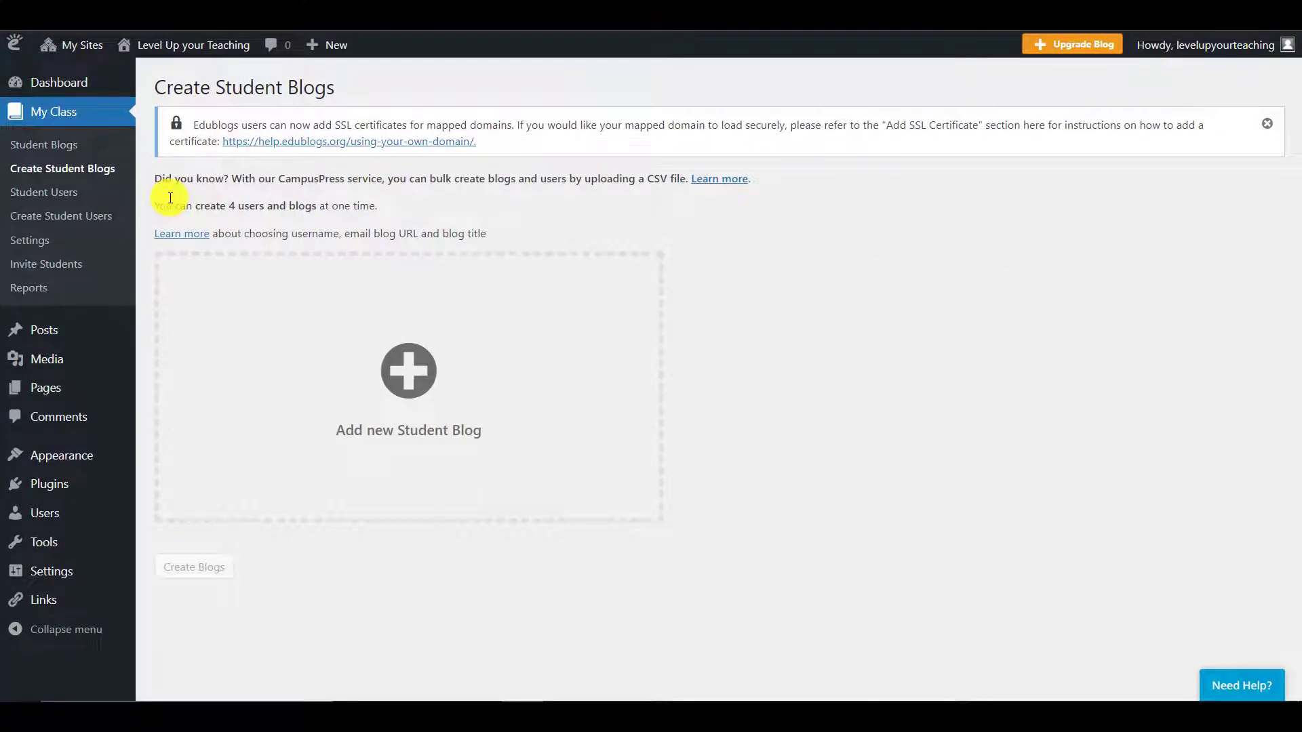
{"action": "left_click_drag", "start_coordinate": [157, 207], "coordinate": [371, 208]}
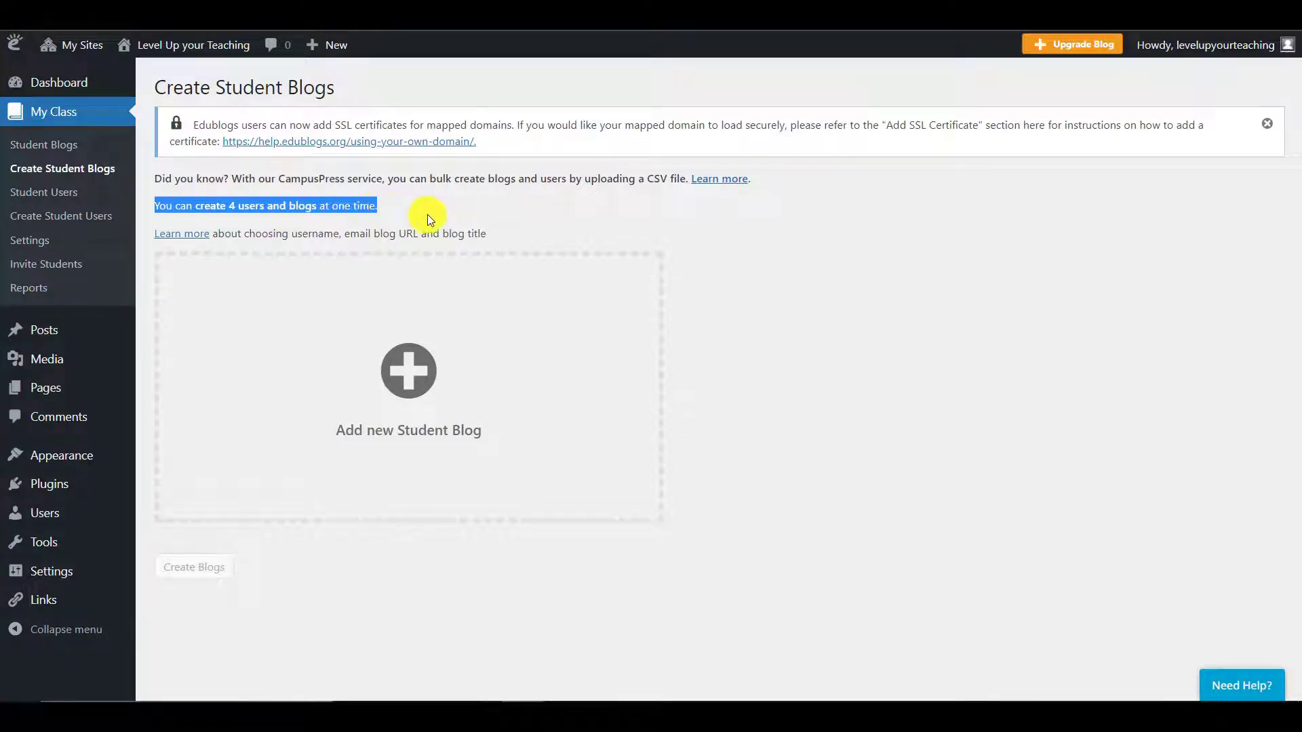
{"action": "left_click", "coordinate": [404, 209]}
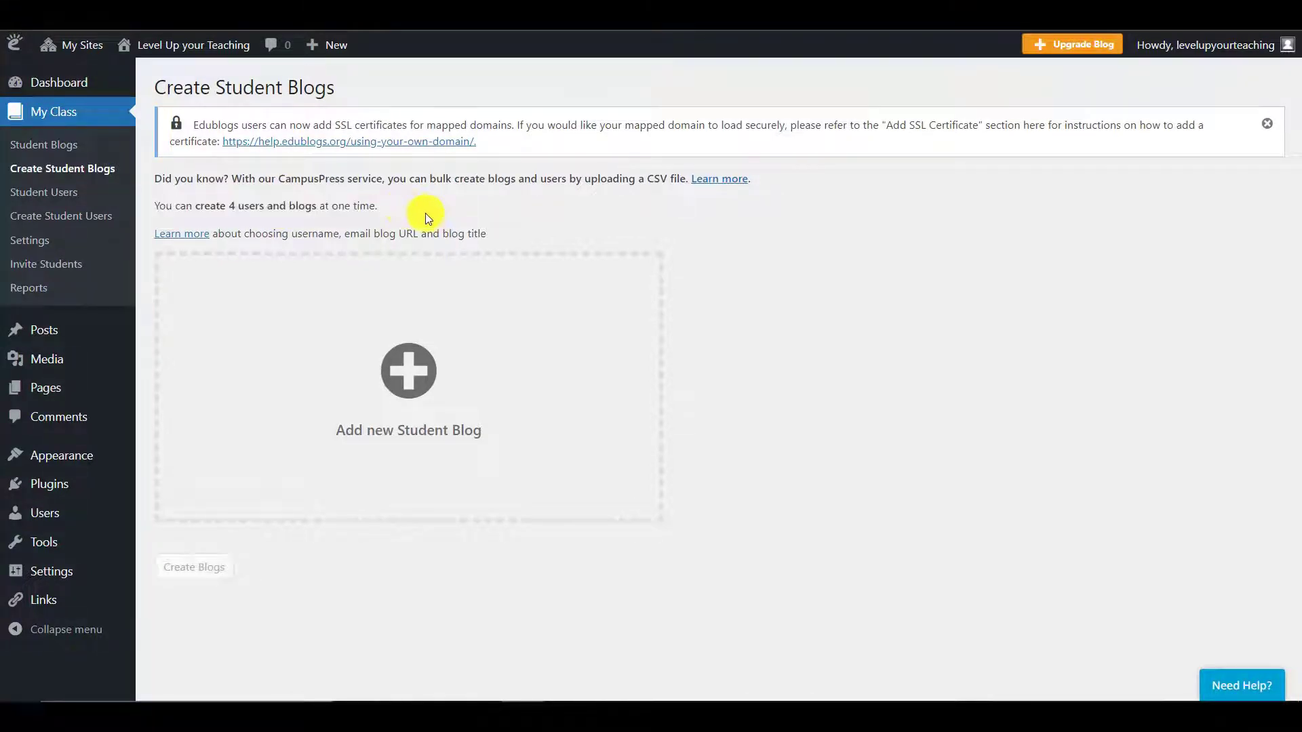
{"action": "left_click", "coordinate": [416, 378]}
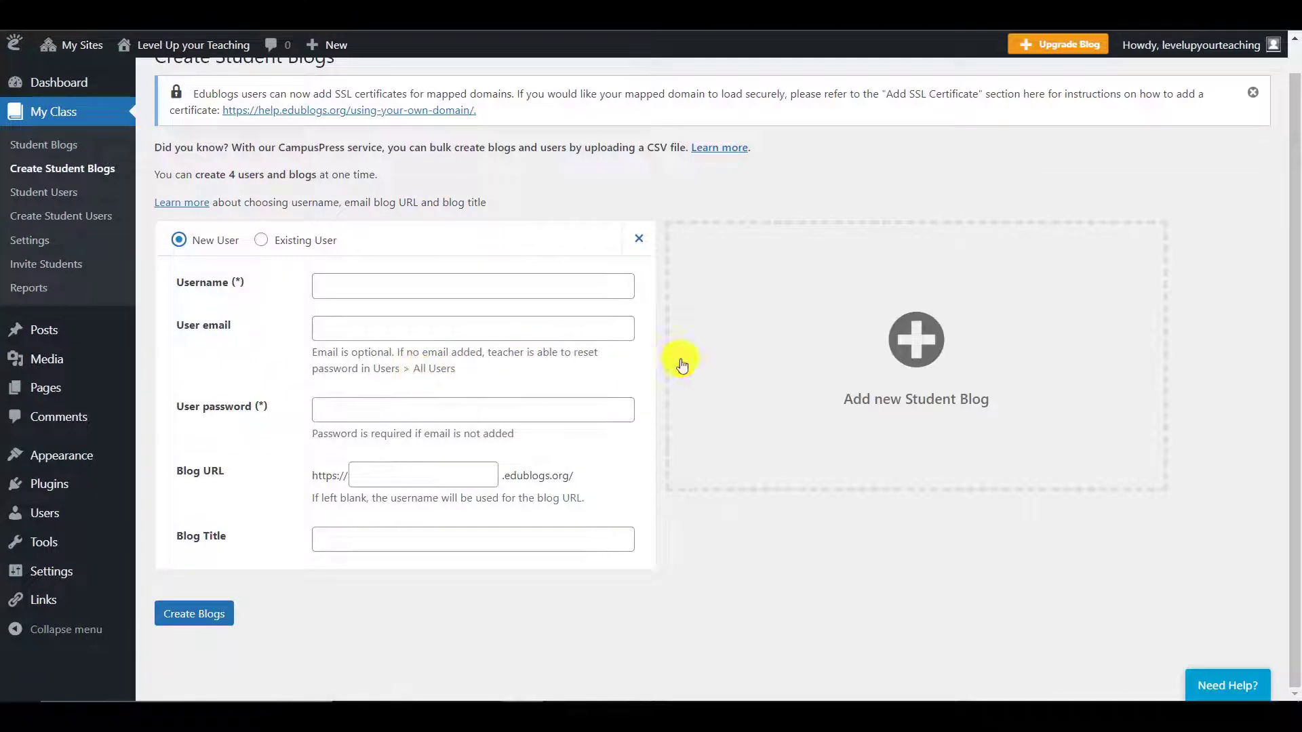
{"action": "left_click", "coordinate": [835, 355]}
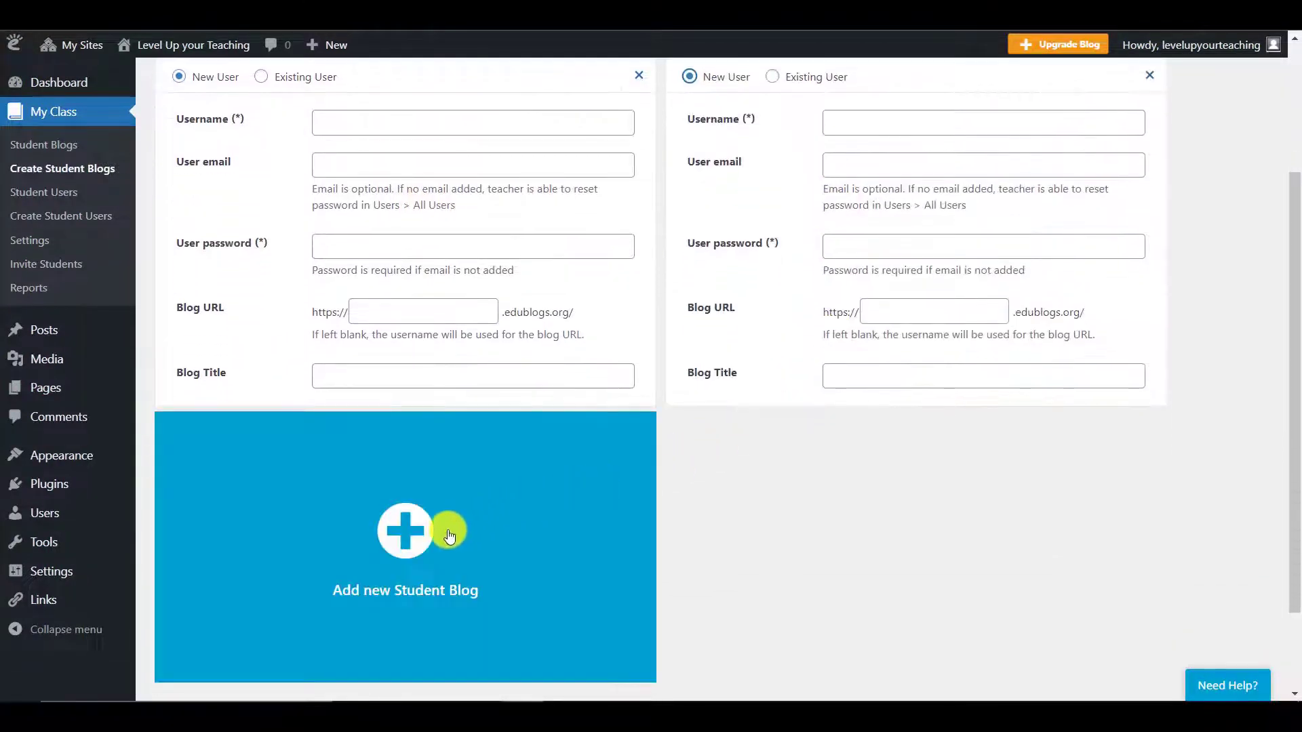
{"action": "left_click", "coordinate": [448, 528]}
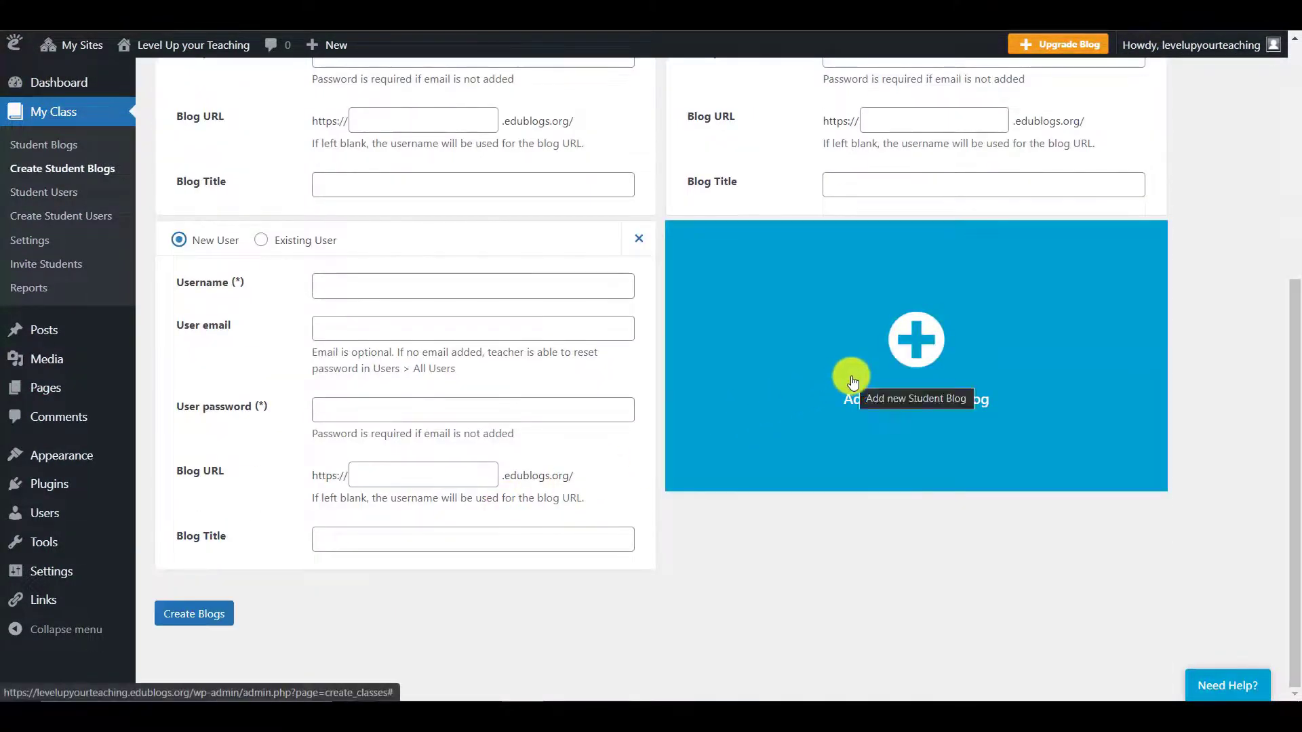
{"action": "left_click", "coordinate": [850, 377]}
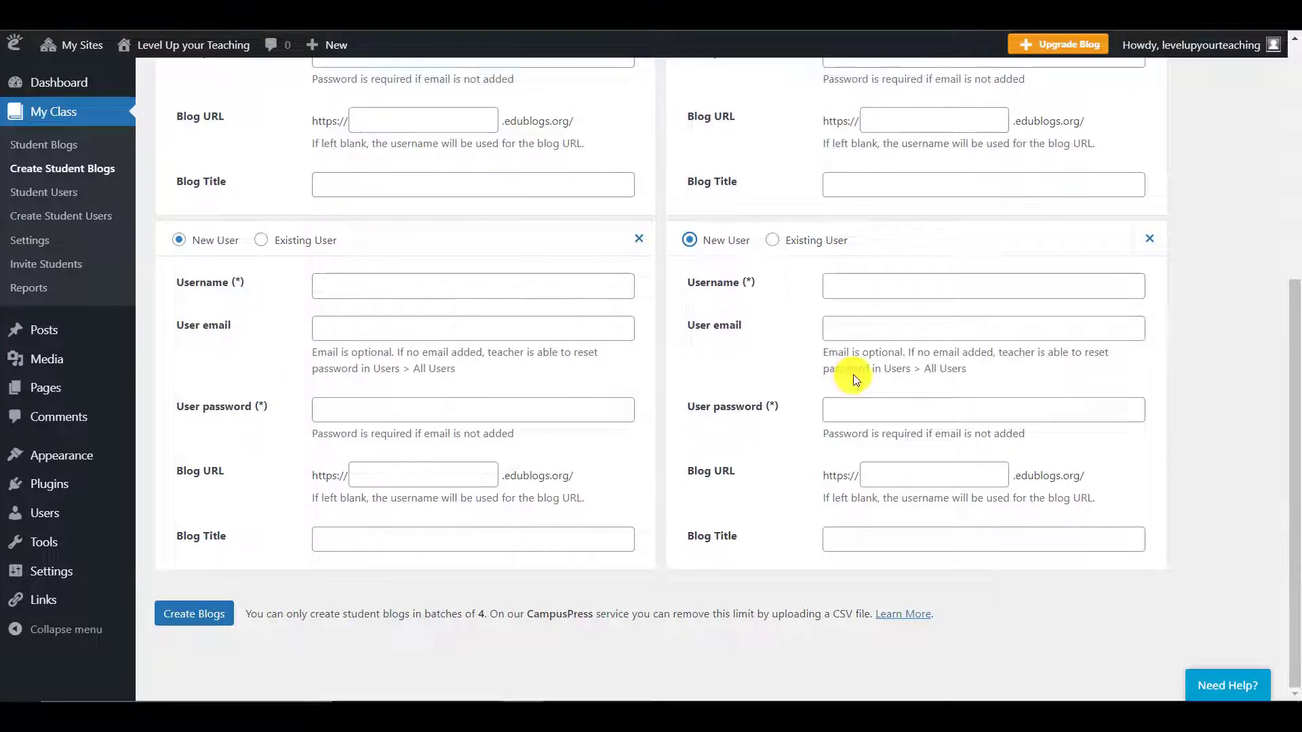
{"action": "left_click", "coordinate": [1145, 241]}
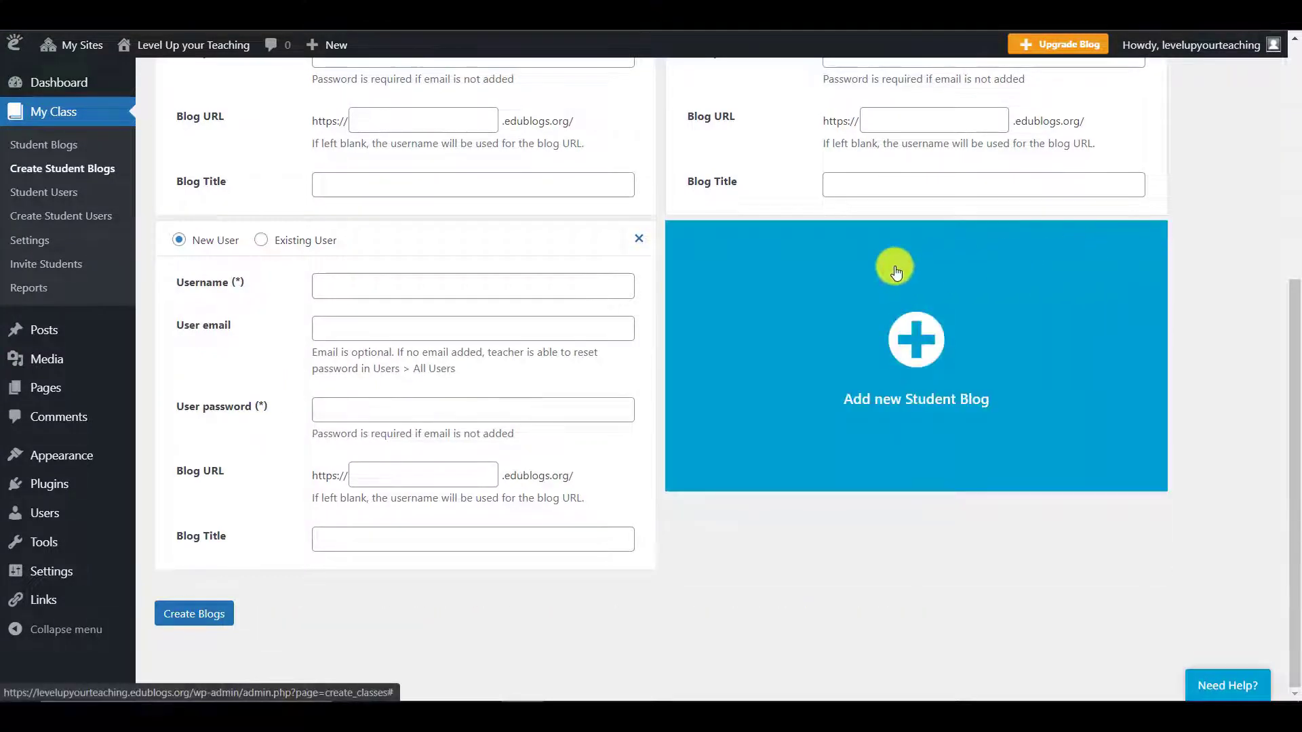
{"action": "left_click", "coordinate": [639, 240]}
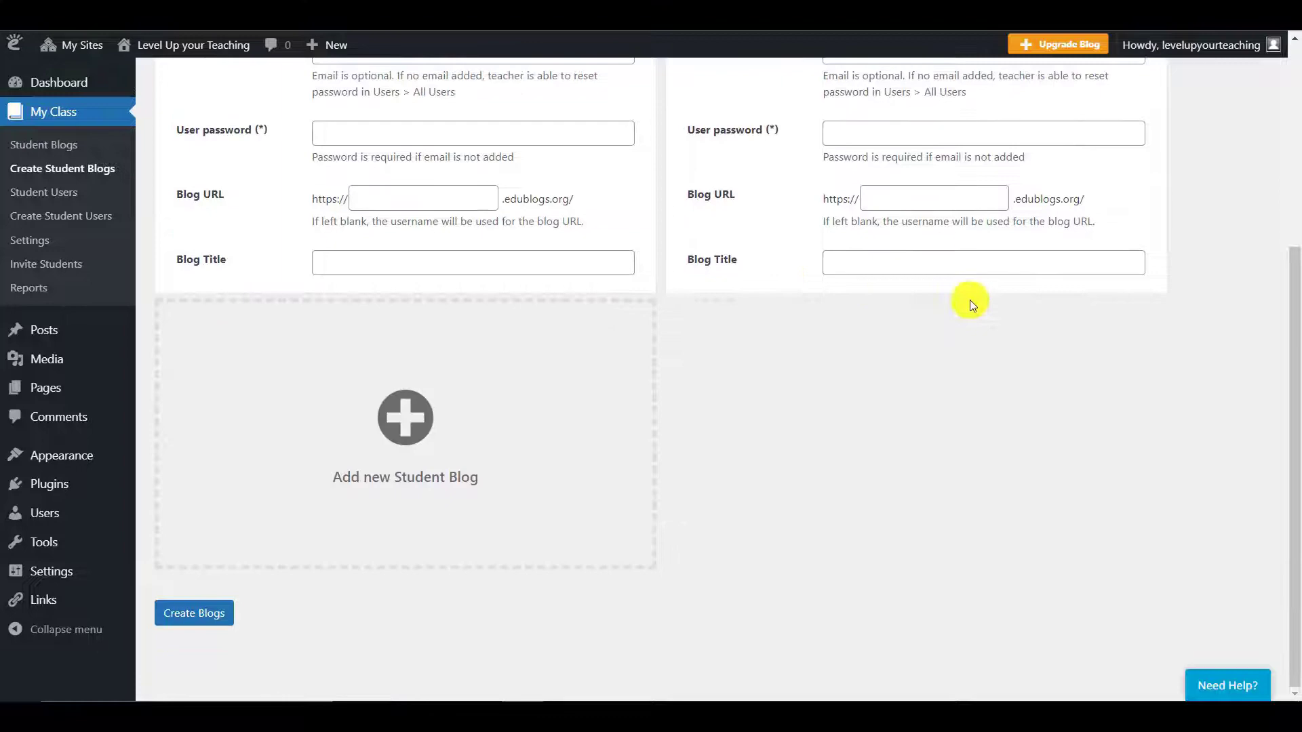
{"action": "scroll", "coordinate": [997, 303], "scroll_direction": "up", "scroll_amount": 4}
{"action": "left_click", "coordinate": [1146, 233]}
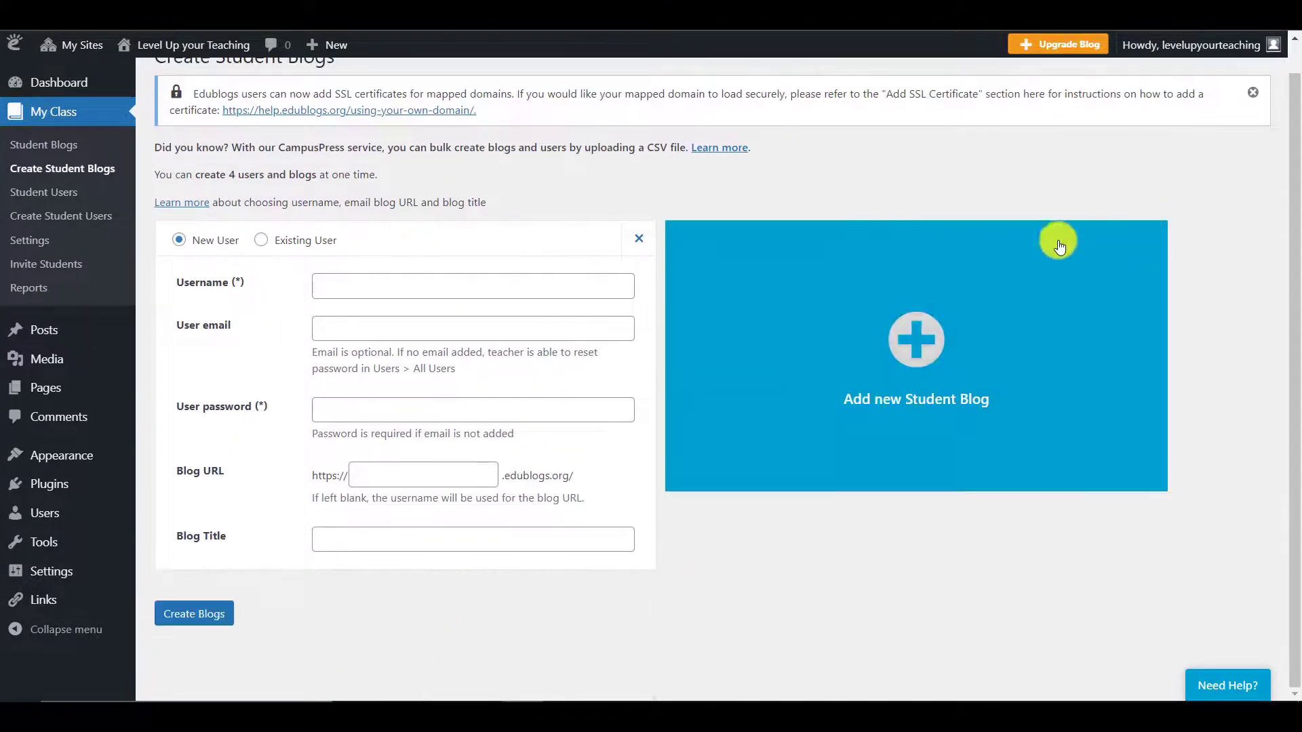
Step: Enter the new student's username, e-mail address and a password in the student blog form
{"action": "left_click", "coordinate": [611, 281]}
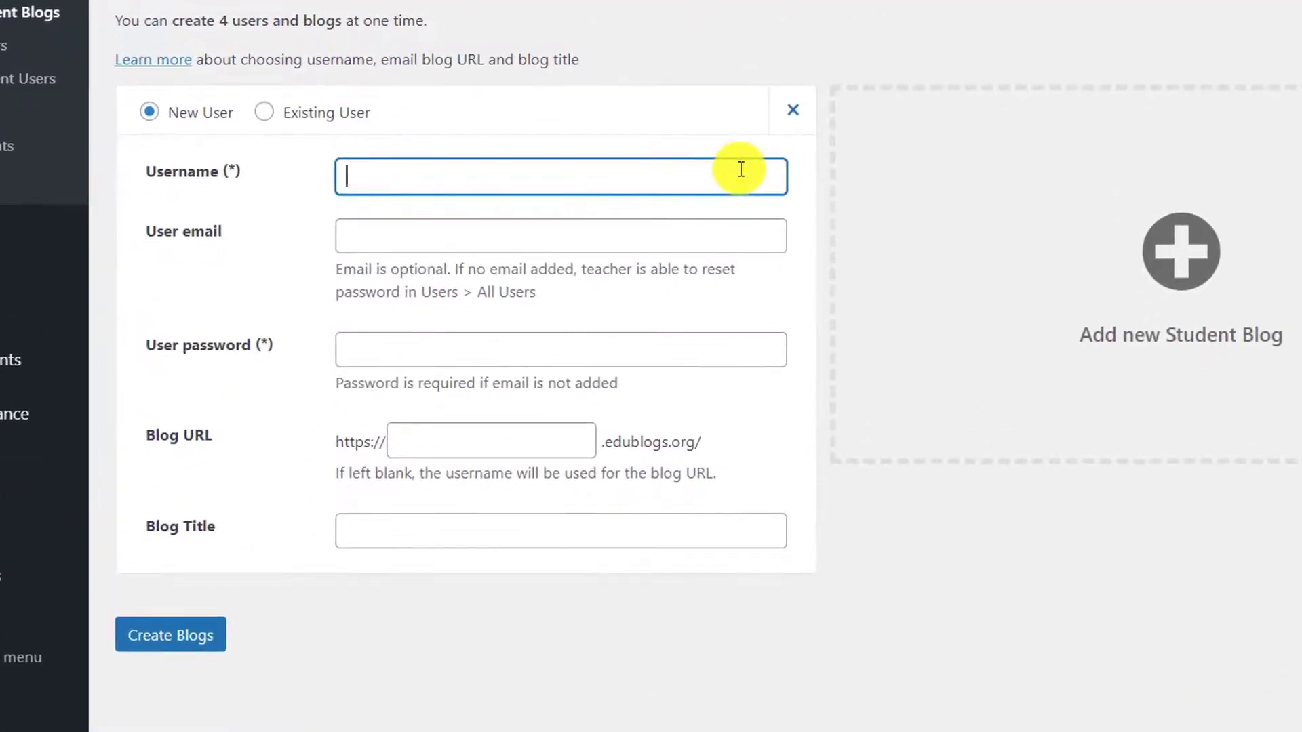
{"action": "type", "text": "teststudent"}
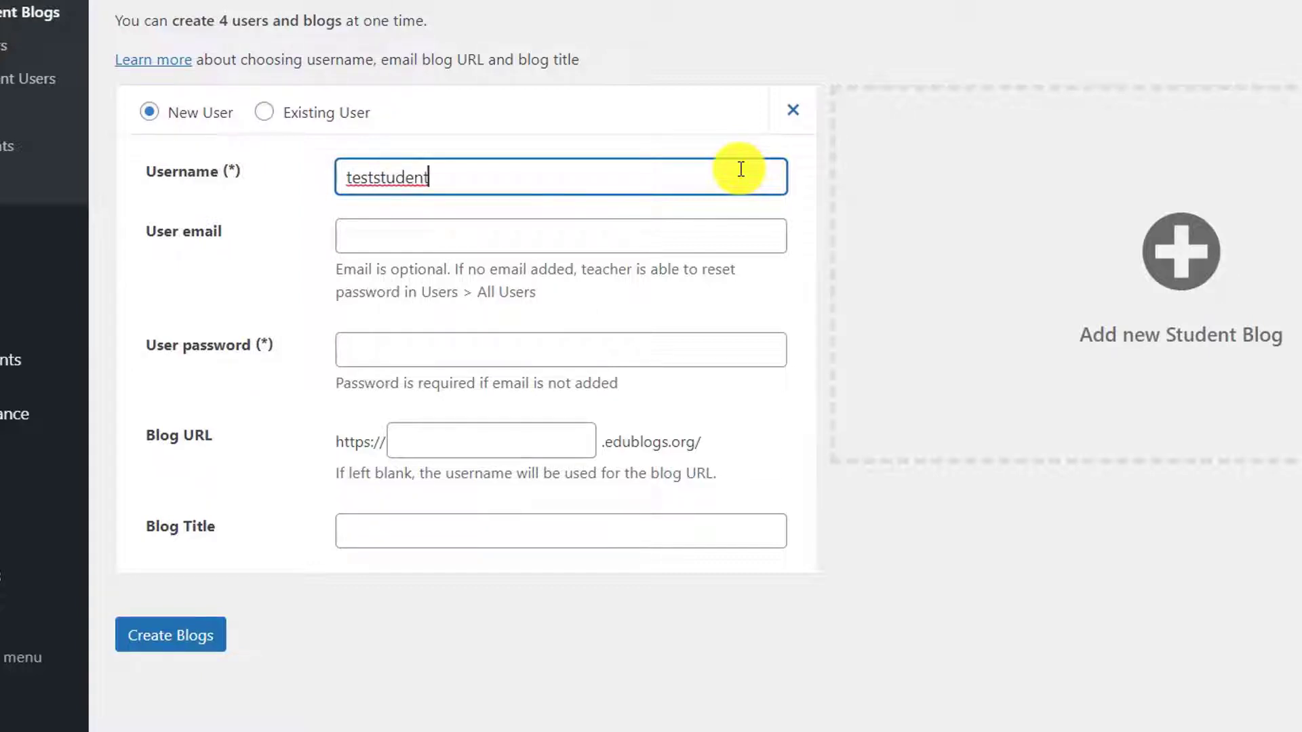
{"action": "type", "text": "_997"}
{"action": "key", "text": "Tab"}
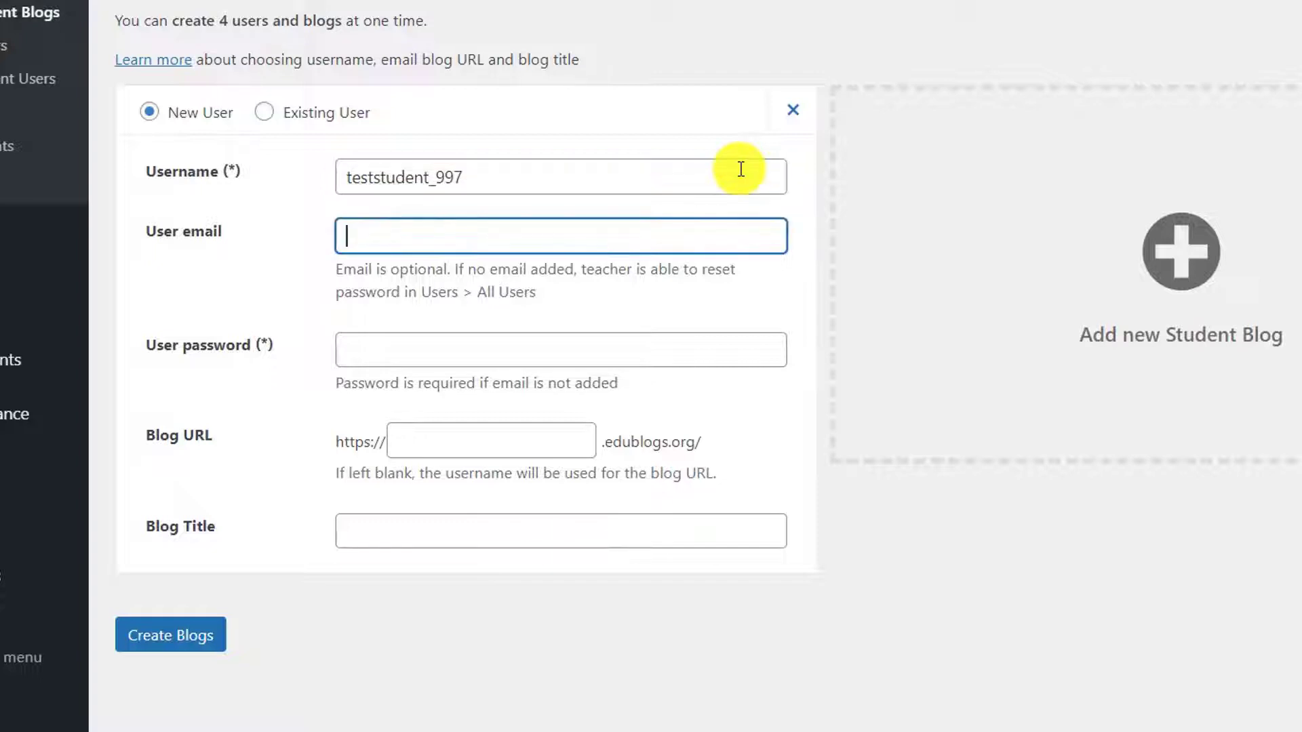
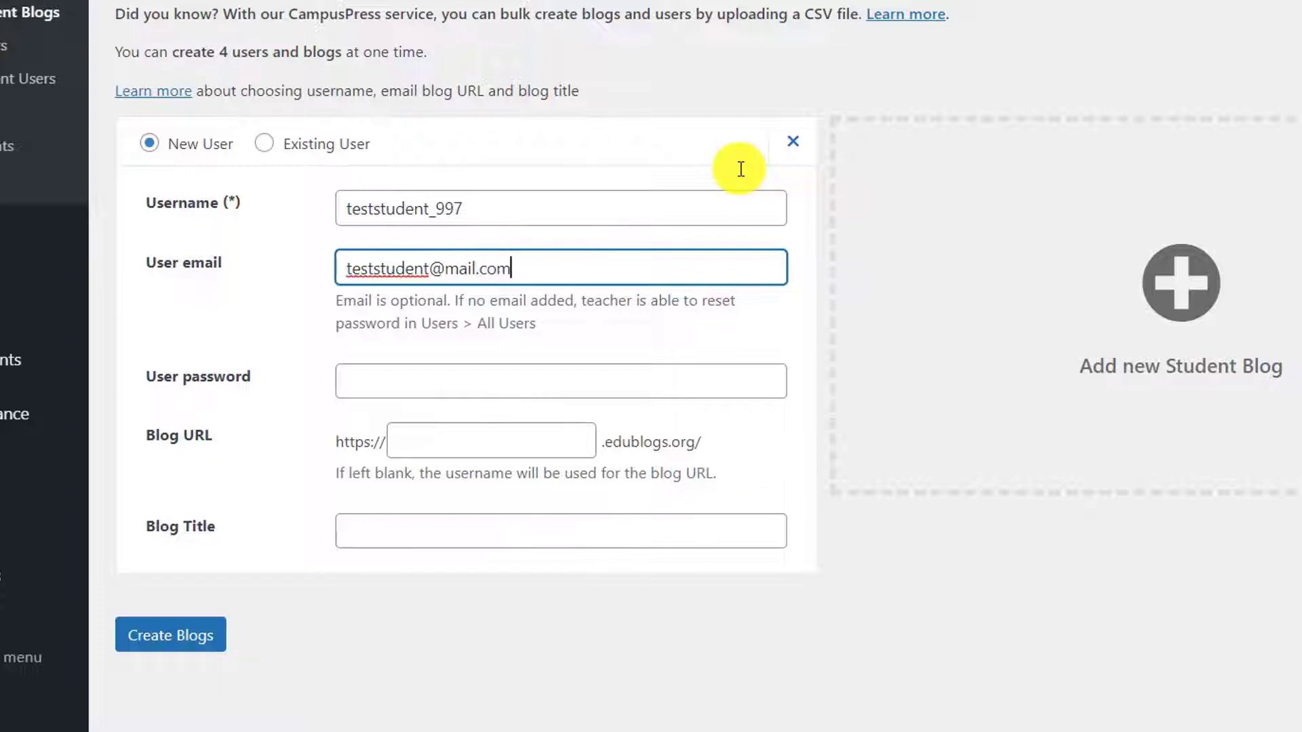
{"action": "key", "text": "Tab"}
{"action": "type", "text": "123456"}
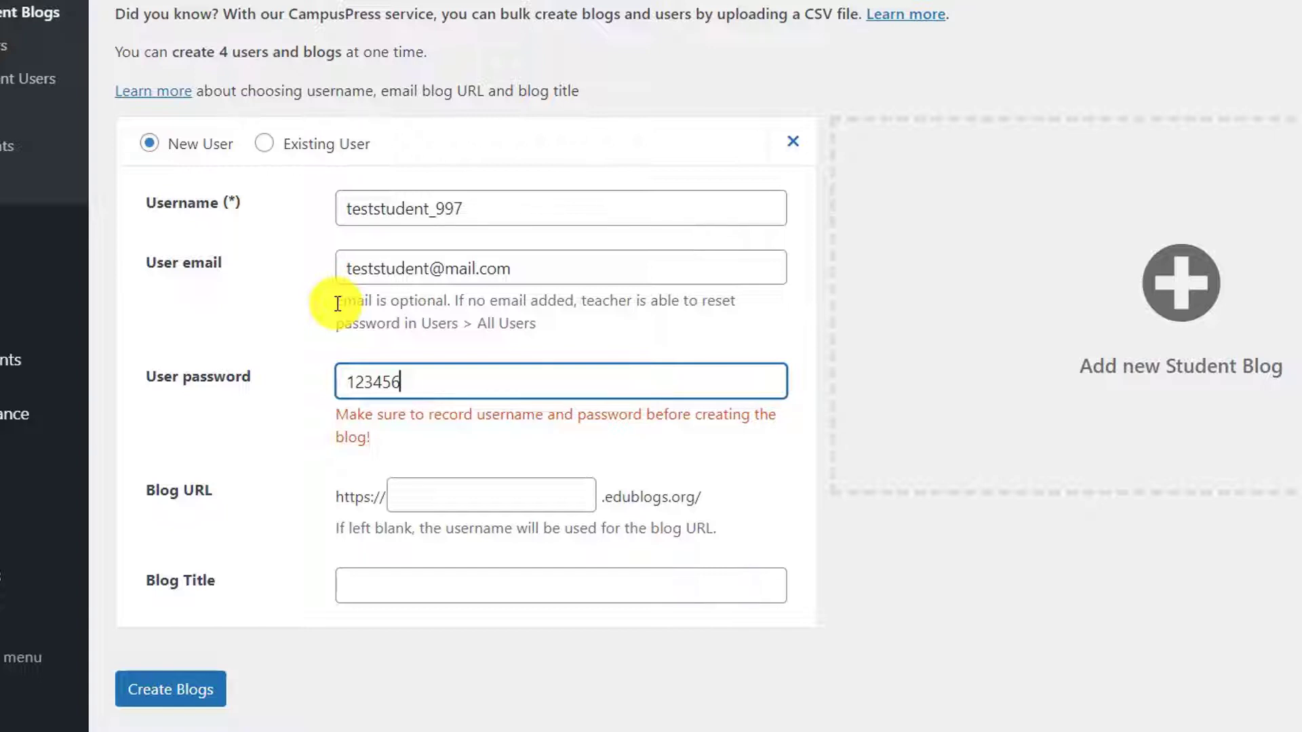
{"action": "left_click_drag", "start_coordinate": [338, 303], "coordinate": [557, 332]}
{"action": "left_click", "coordinate": [558, 332]}
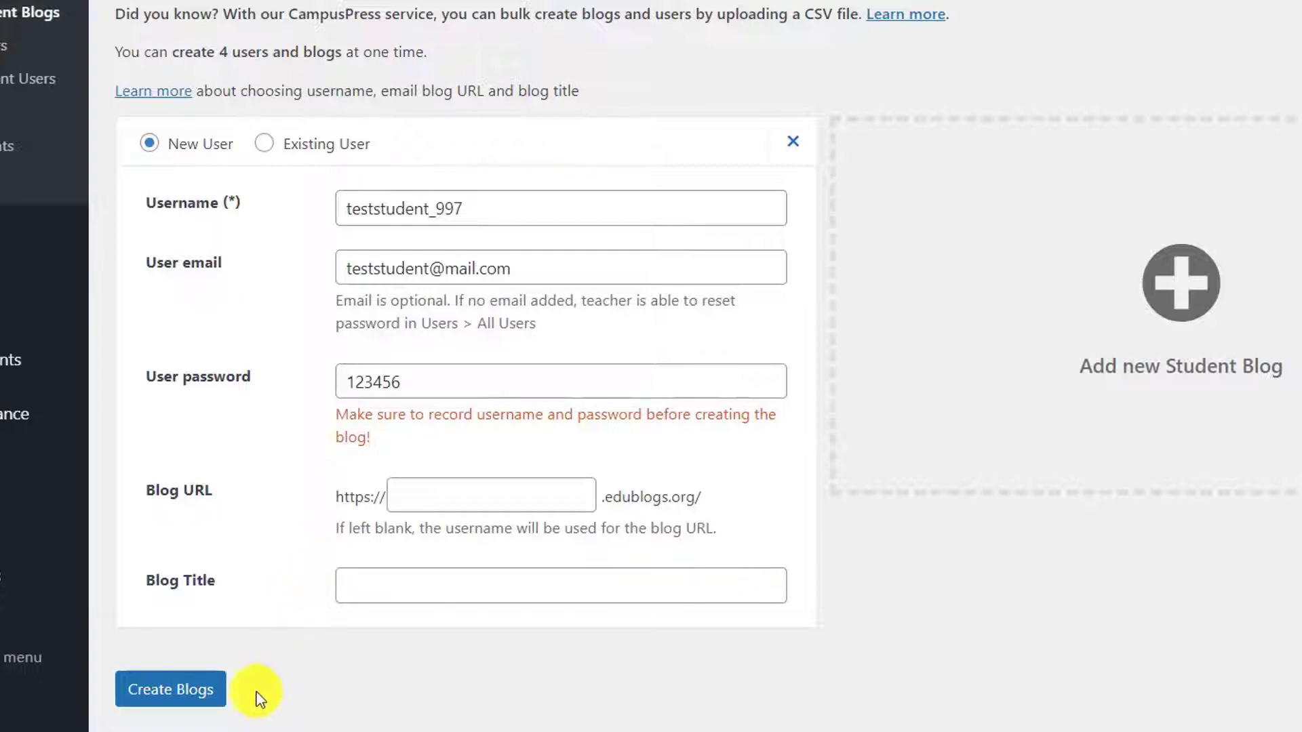
Step: Submit the form, remove the underscore from the rejected username, and resubmit
{"action": "left_click", "coordinate": [224, 709]}
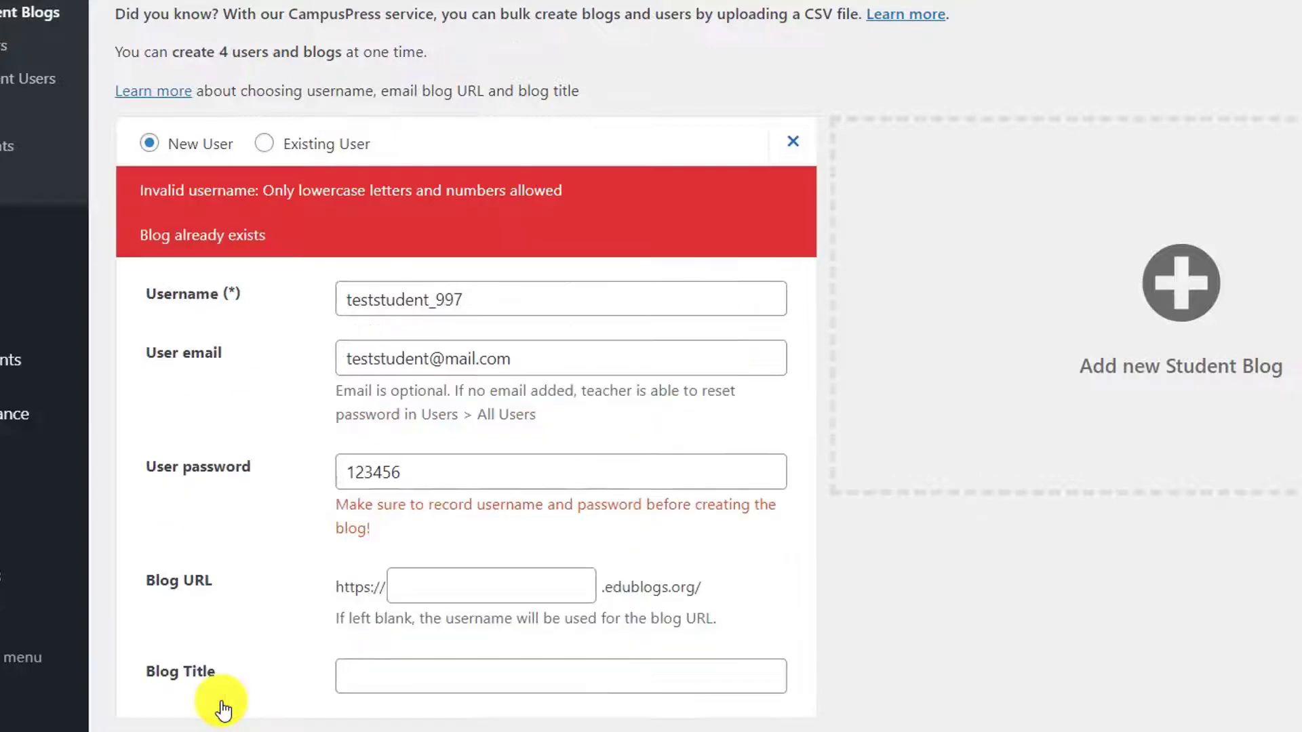
{"action": "left_click", "coordinate": [439, 307]}
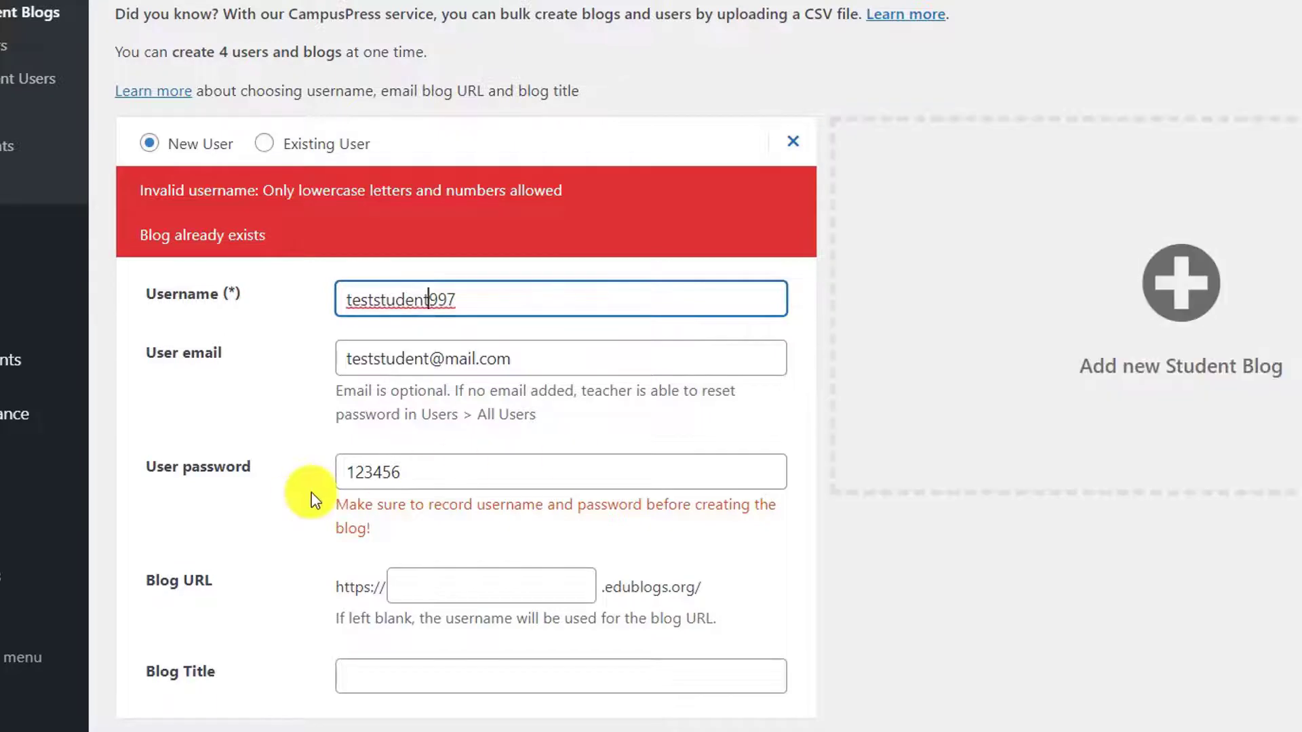
{"action": "left_click", "coordinate": [290, 495]}
{"action": "scroll", "coordinate": [290, 495], "scroll_direction": "down", "scroll_amount": 1}
{"action": "scroll", "coordinate": [287, 497], "scroll_direction": "down", "scroll_amount": 1}
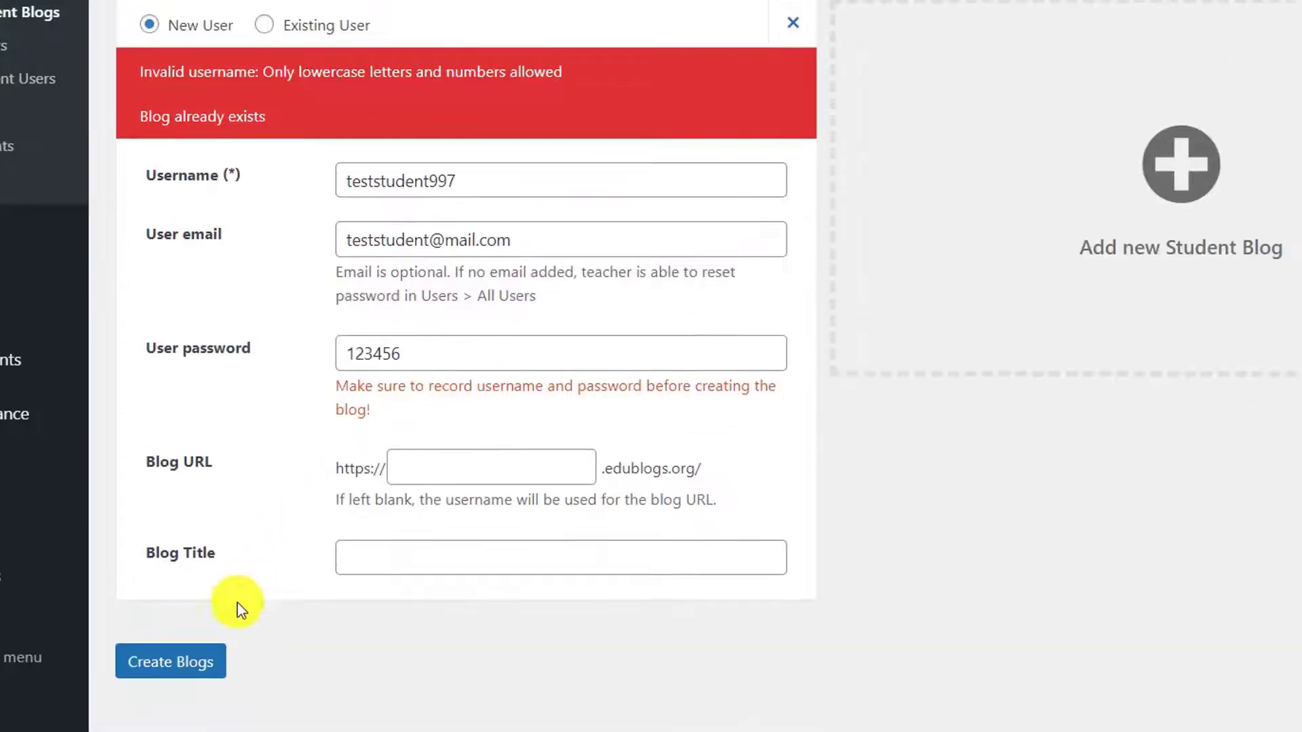
{"action": "left_click", "coordinate": [218, 661]}
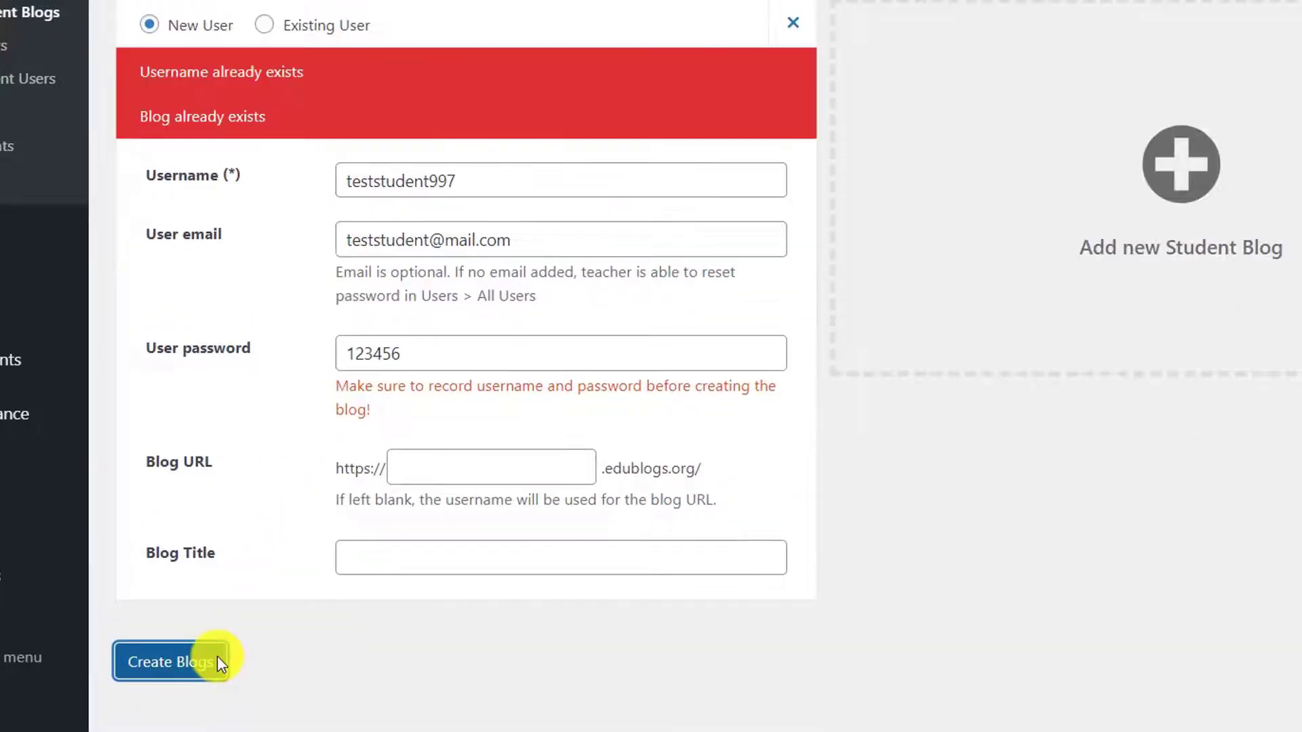
Step: Change the username's ending digits so it is unique and create the blog
{"action": "double_click", "coordinate": [515, 181]}
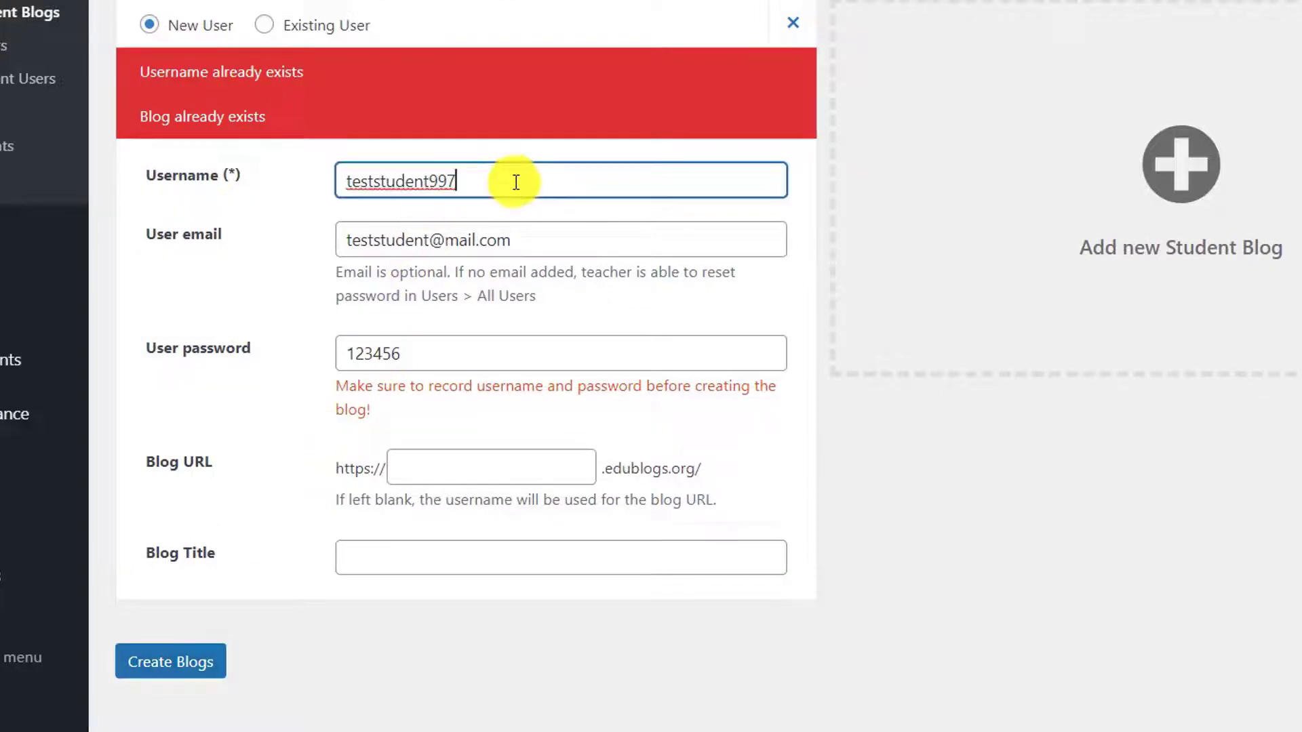
{"action": "left_click", "coordinate": [522, 179]}
{"action": "key", "text": "BackSpace"}
{"action": "key", "text": "BackSpace"}
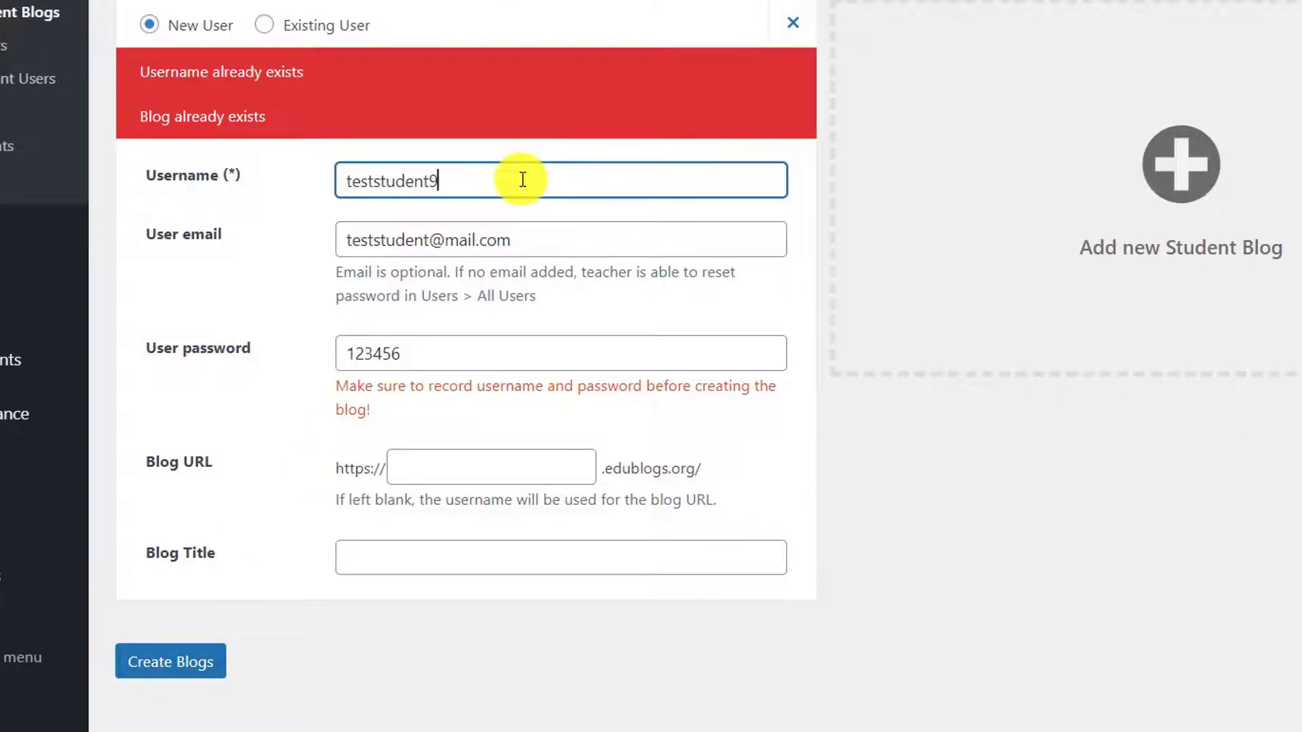
{"action": "type", "text": "57"}
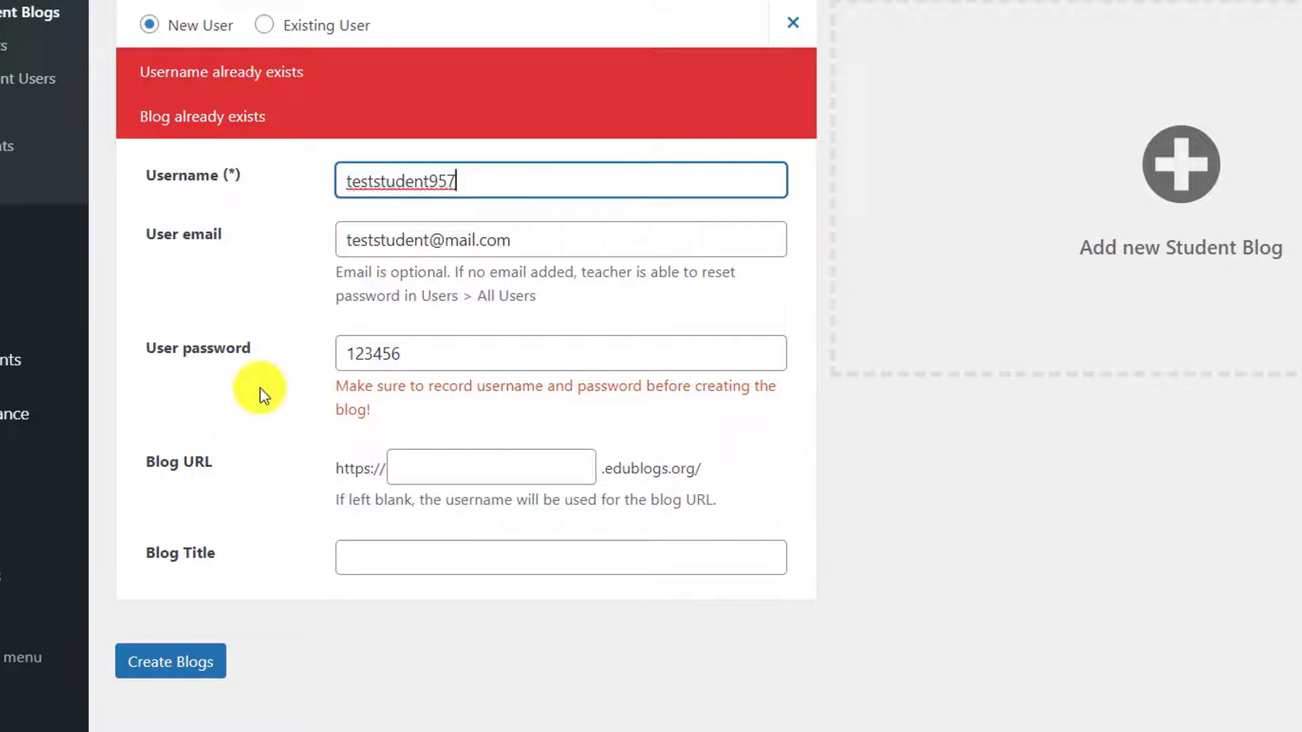
{"action": "left_click", "coordinate": [197, 661]}
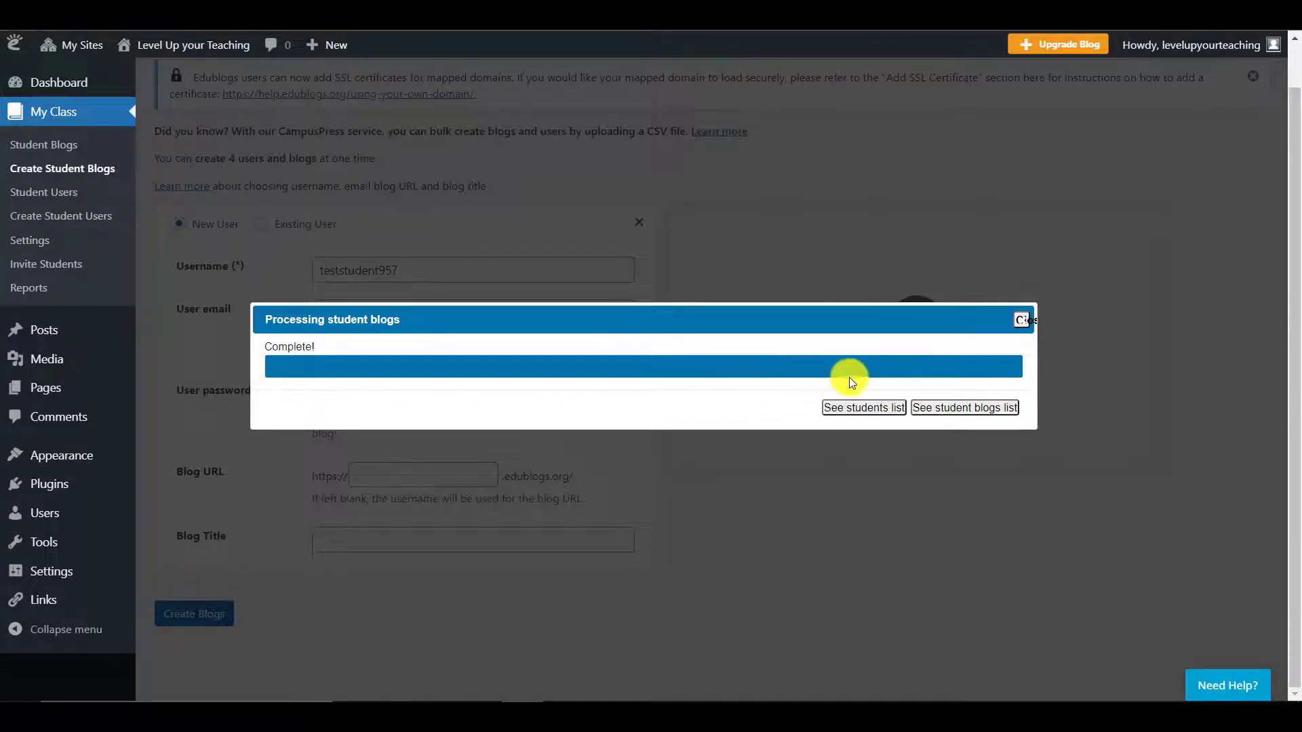
Step: Open the Student Blogs list showing the new student blog attached to the class
{"action": "left_click", "coordinate": [935, 409]}
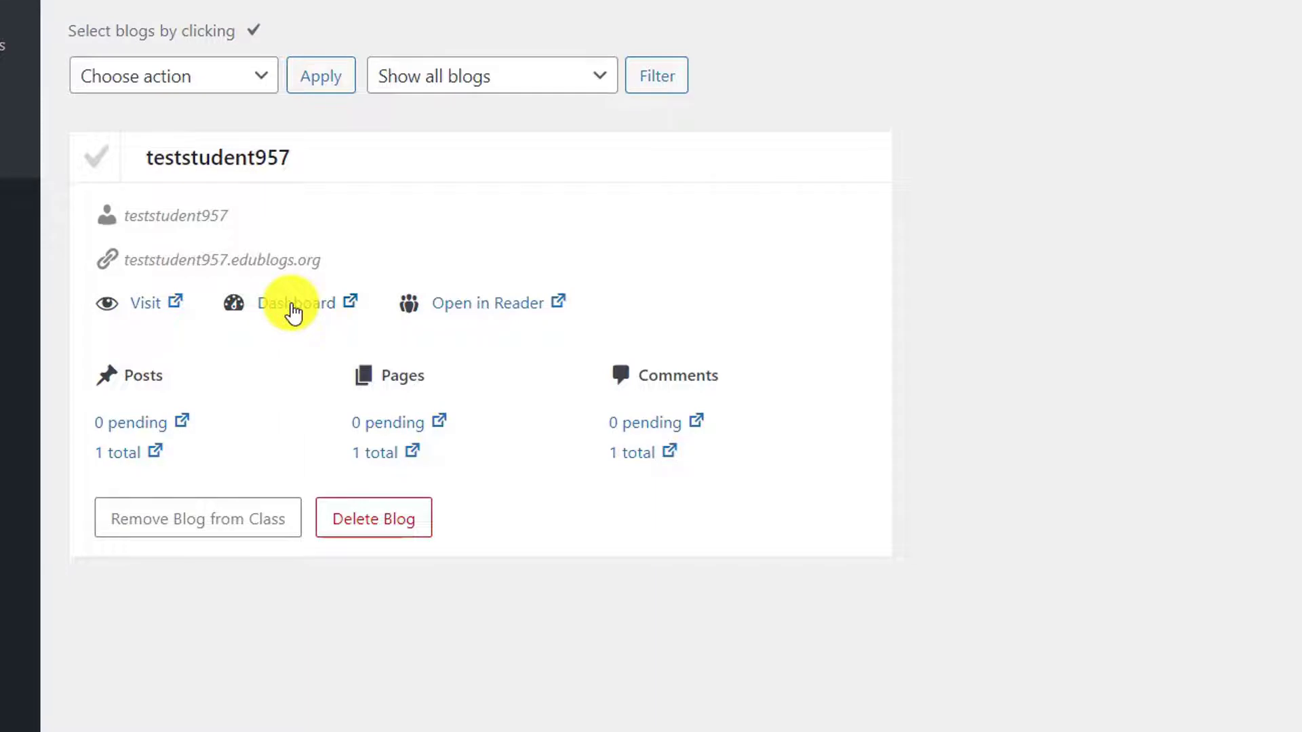
{"action": "left_click_drag", "start_coordinate": [119, 372], "coordinate": [202, 376]}
{"action": "left_click", "coordinate": [199, 373]}
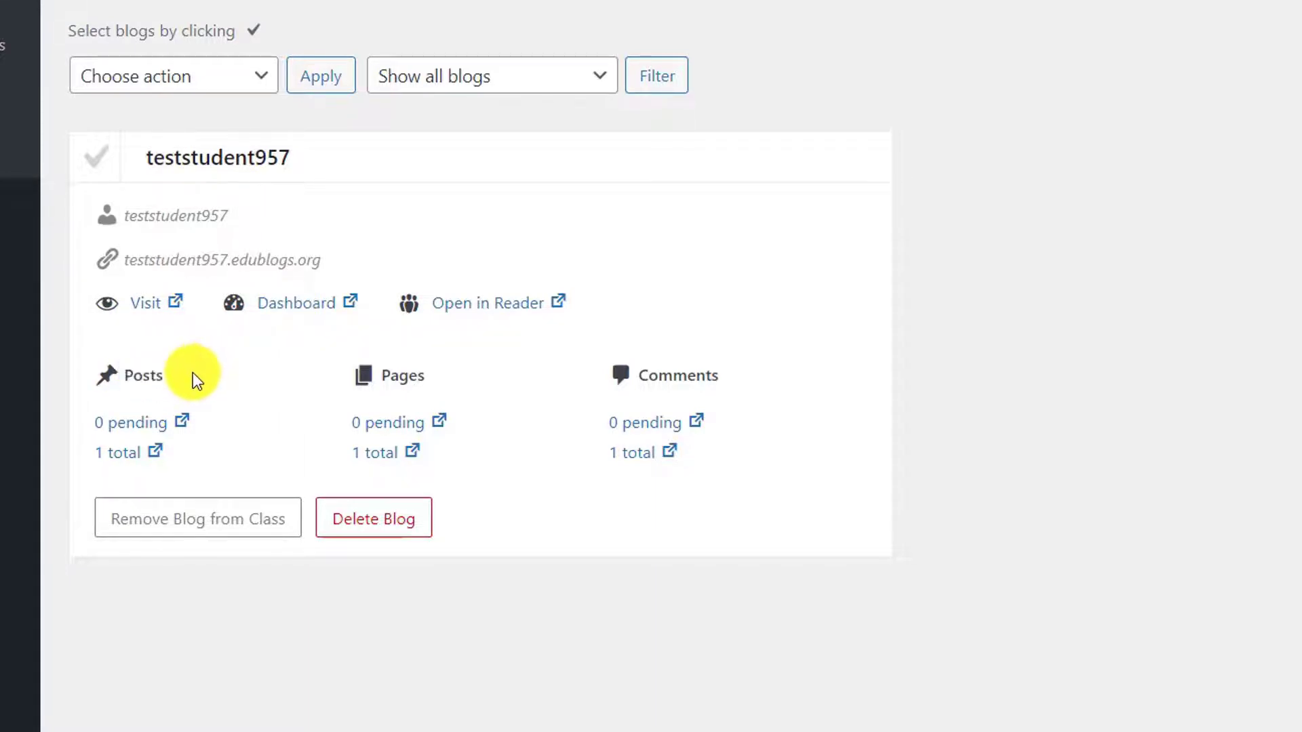